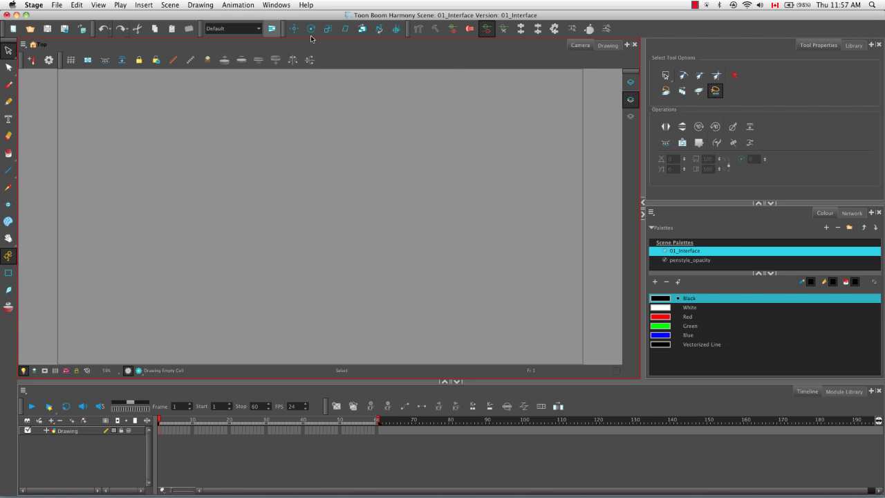
View the online help documentation for Harmony in the browser and close it
left_click(308, 5)
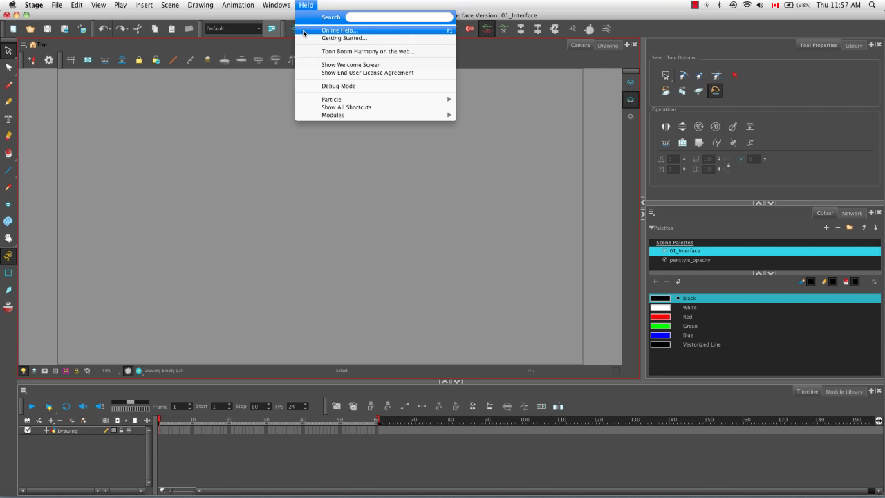
left_click(306, 31)
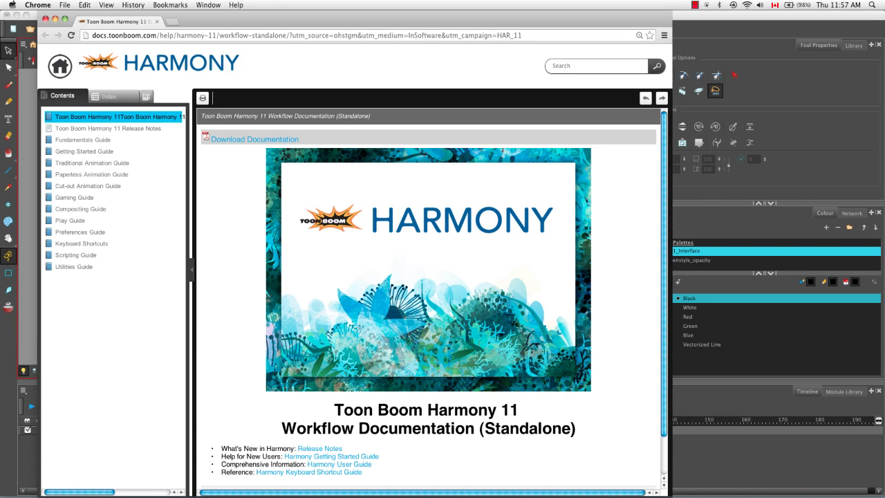
key("super+w")
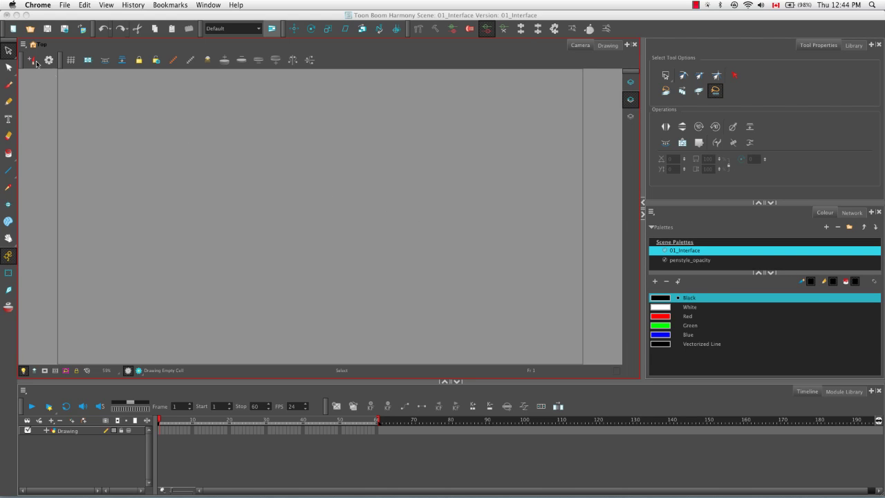
Close the 01_Interface scene without saving its changes
left_click(7, 15)
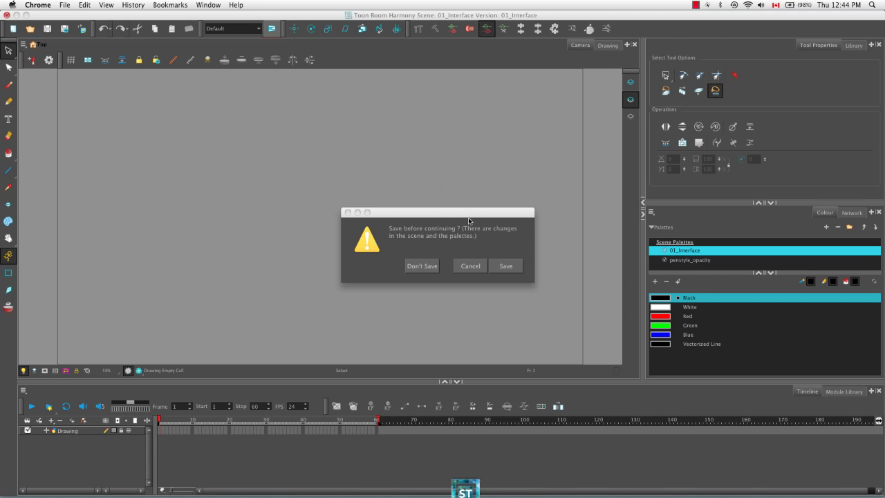
left_click(417, 267)
left_click(417, 266)
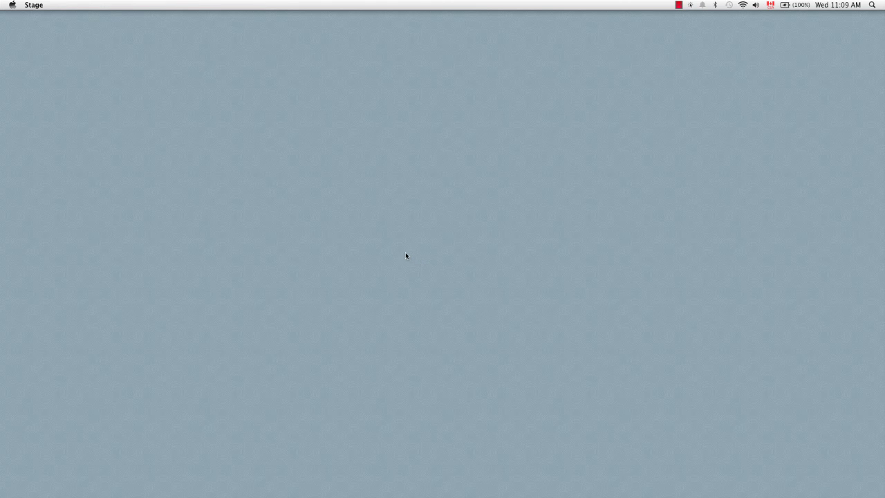
Launch Stage from the Toon Boom Harmony Standalone 11.0 folder in Applications using Finder, and start it in Work Offline mode
mouse_move(262, 495)
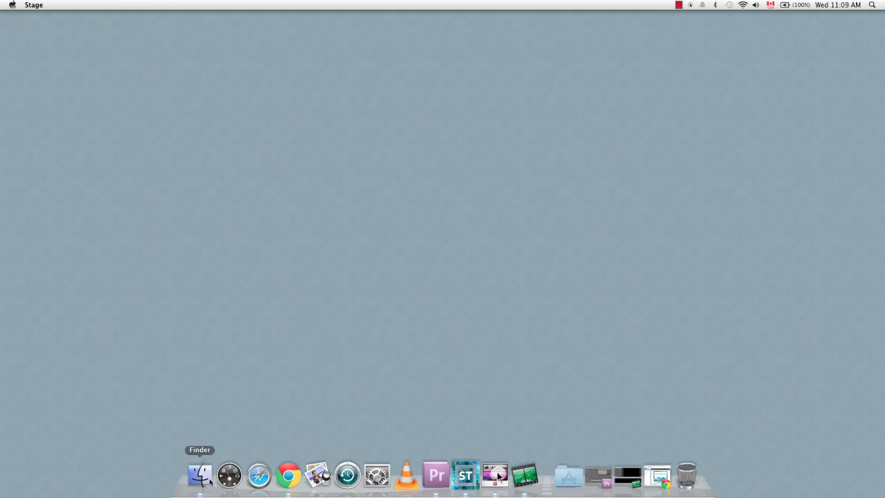
left_click(202, 459)
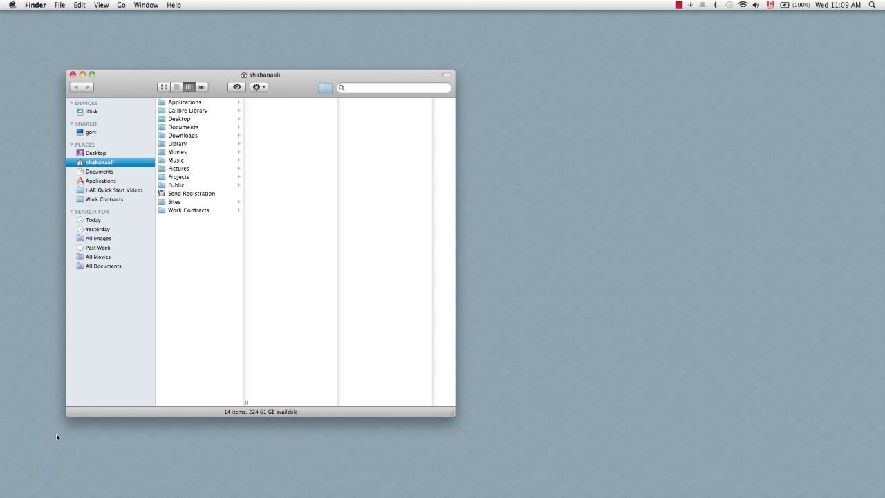
left_click(113, 181)
left_click_drag(247, 207, 260, 386)
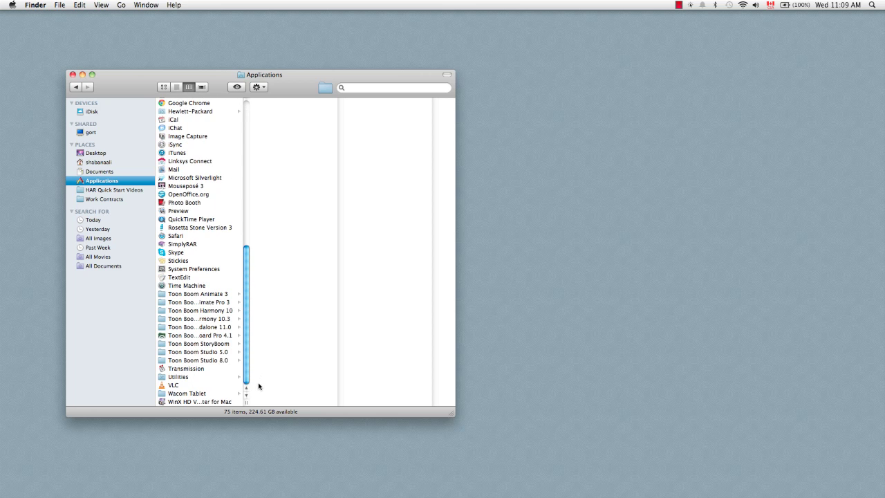
left_click(221, 328)
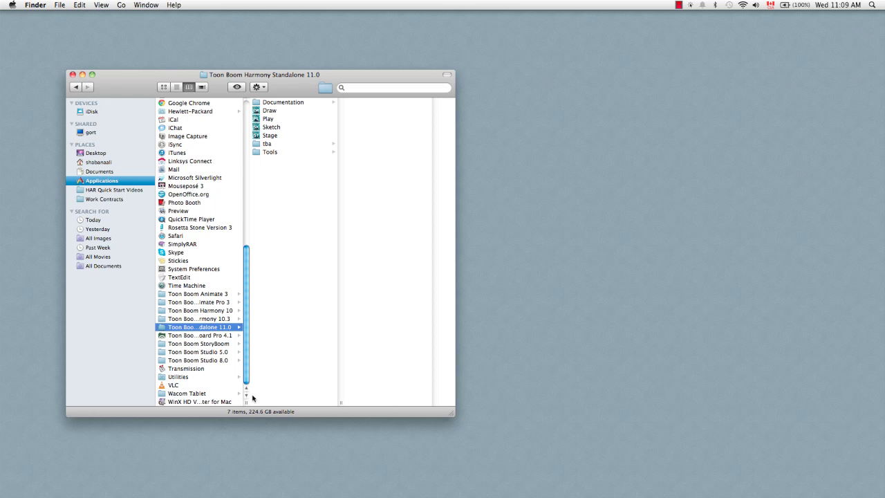
left_click_drag(246, 403, 303, 409)
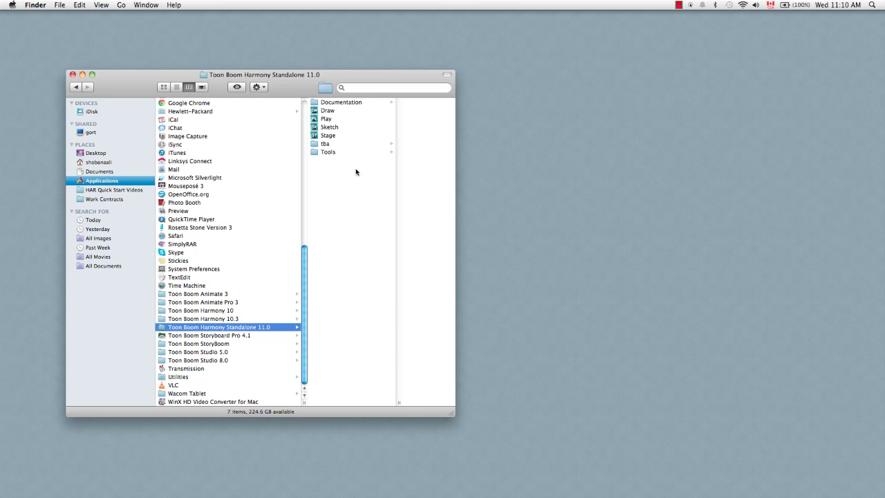
left_click(322, 138)
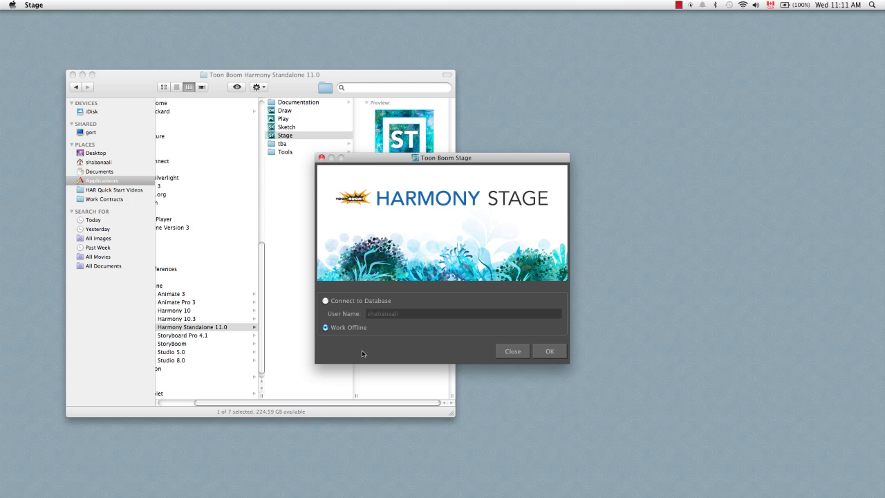
left_click(545, 352)
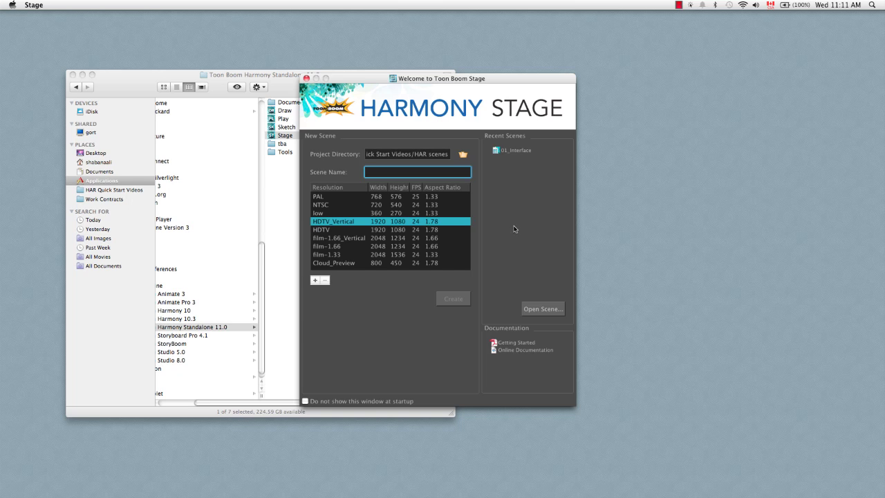
Set HAR scenes as the project directory and name the new scene NewProject
left_click(72, 74)
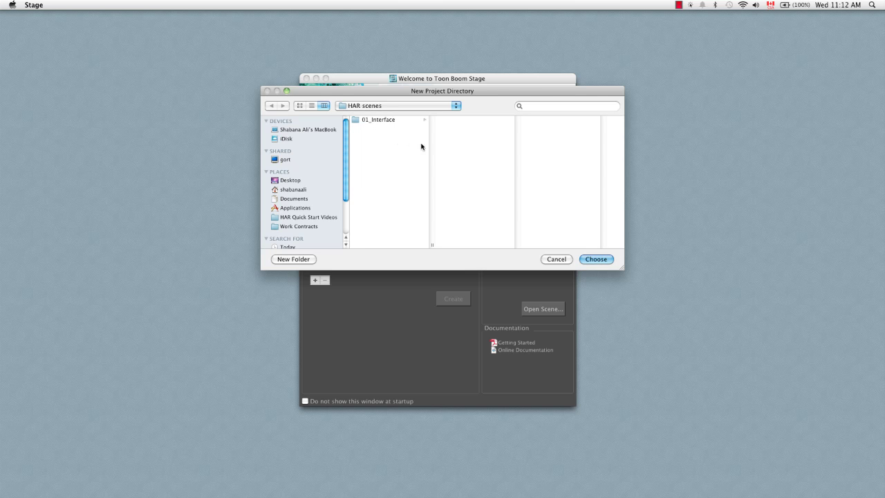
left_click(591, 259)
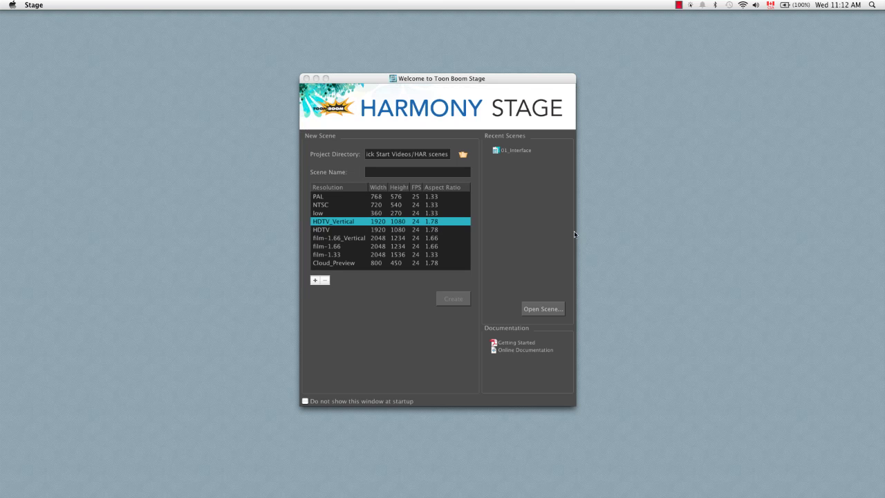
left_click(366, 174)
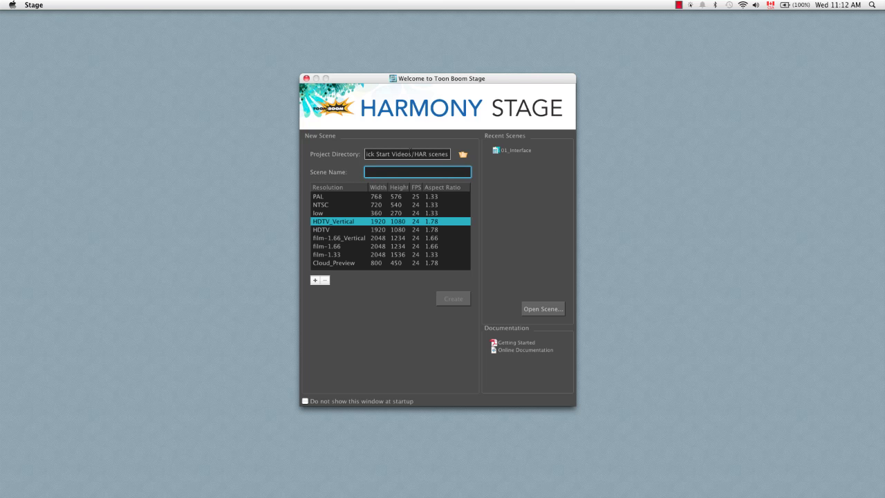
type("NewProject")
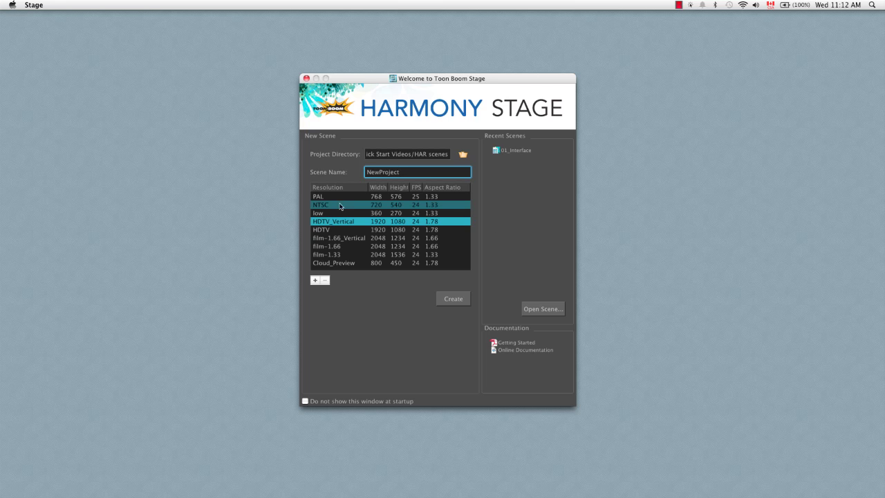
Examine the settings for a new custom resolution based on NTSC without creating one
left_click(315, 206)
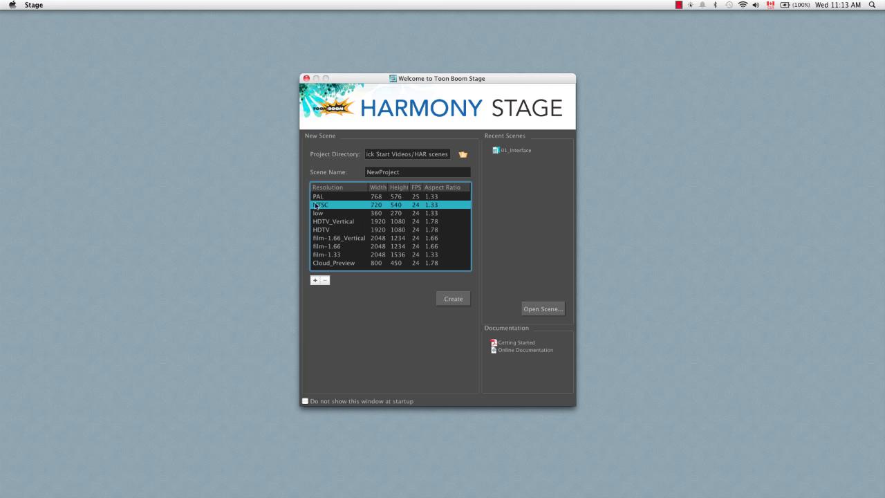
left_click(315, 280)
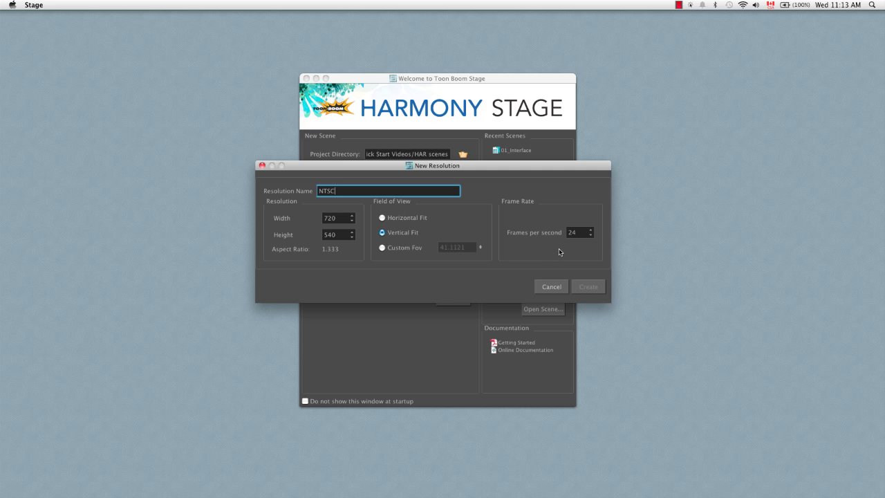
left_click(549, 287)
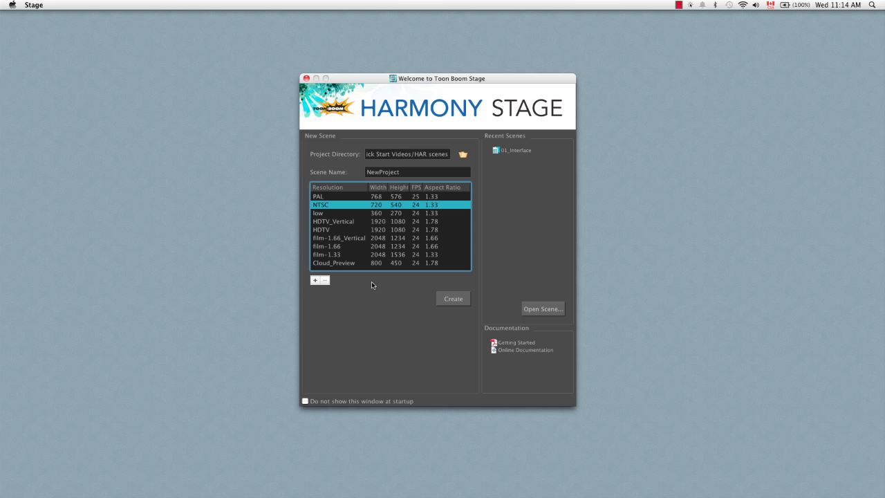
Browse the film and Cloud_Preview resolutions, choose the NTSC preset and create the scene
left_click(332, 254)
left_click(336, 247)
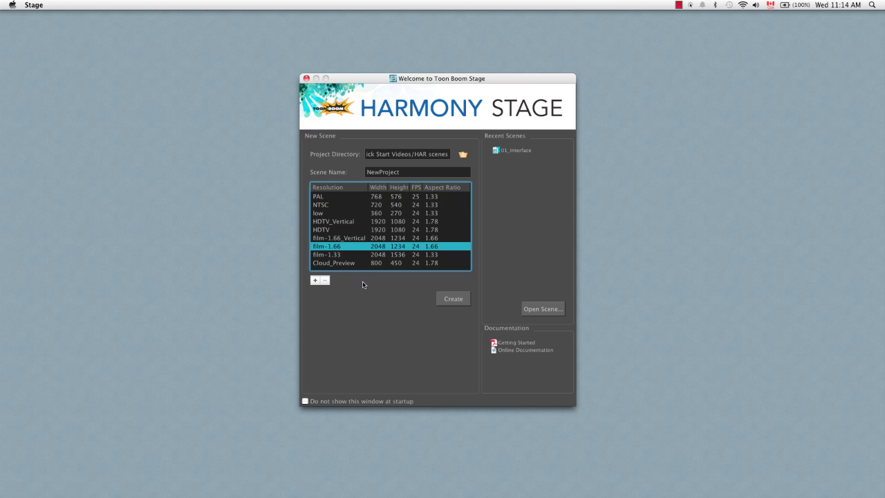
left_click(346, 263)
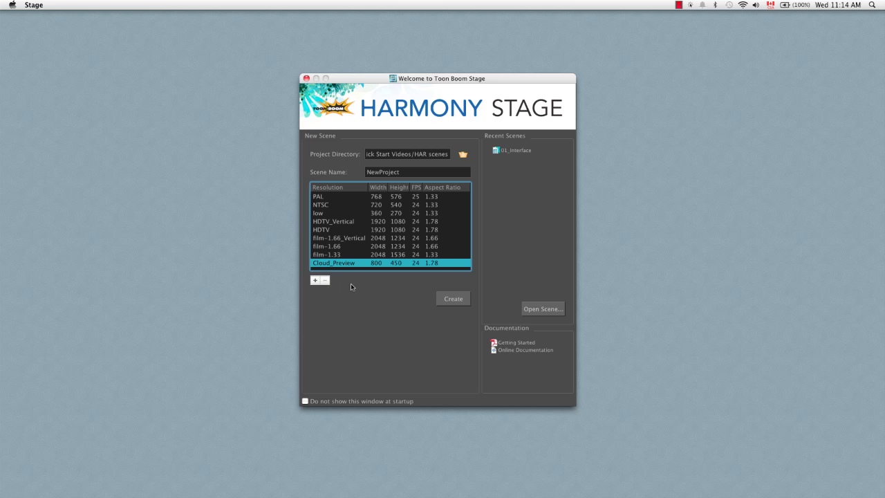
left_click(329, 205)
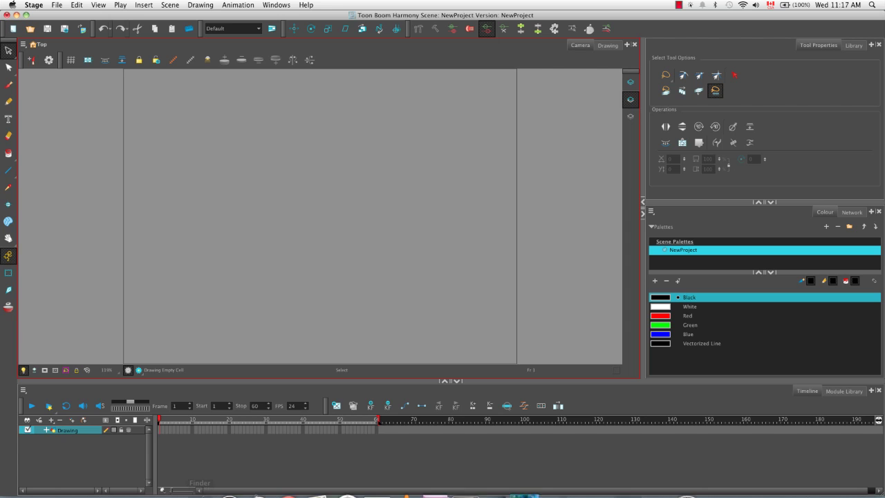
Compare the contents of the NewProject and 01_Interface folders inside HAR scenes in Finder
left_click(200, 484)
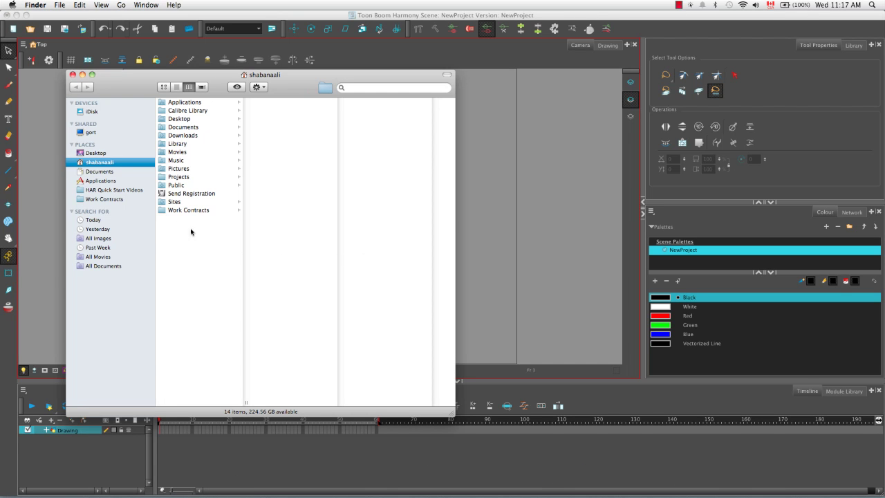
left_click(125, 192)
left_click(188, 128)
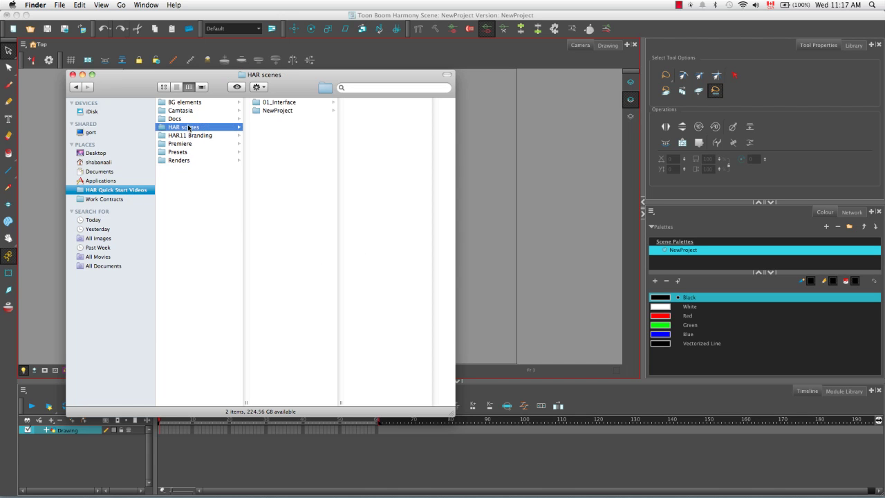
left_click(287, 112)
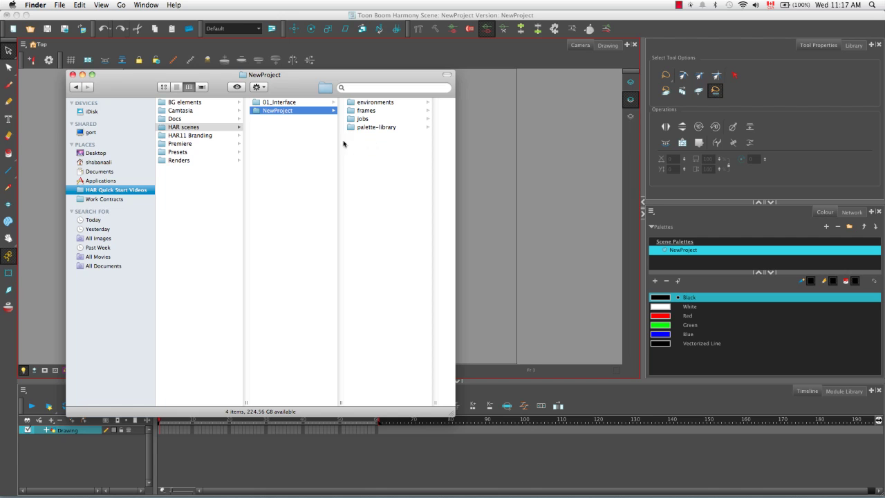
left_click(280, 103)
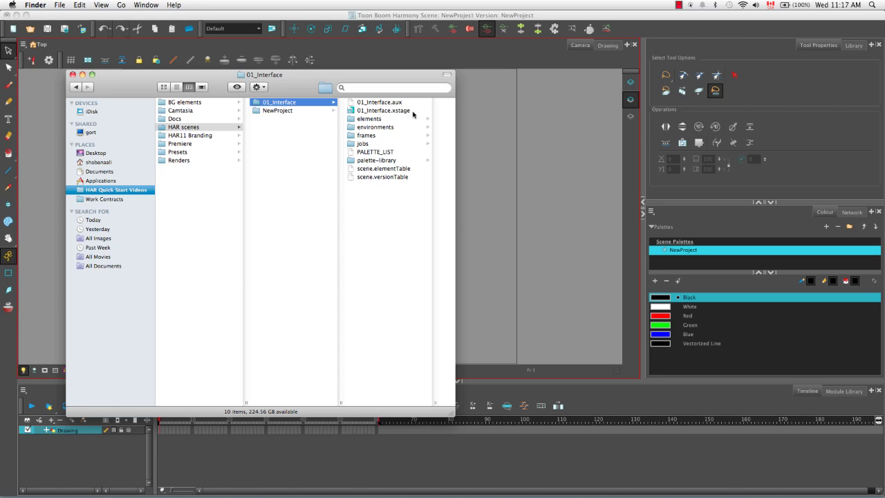
left_click(284, 111)
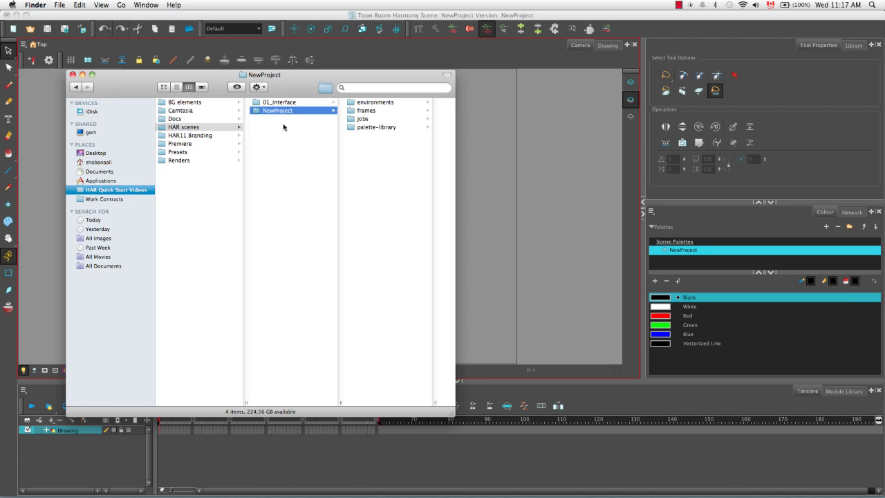
left_click(83, 75)
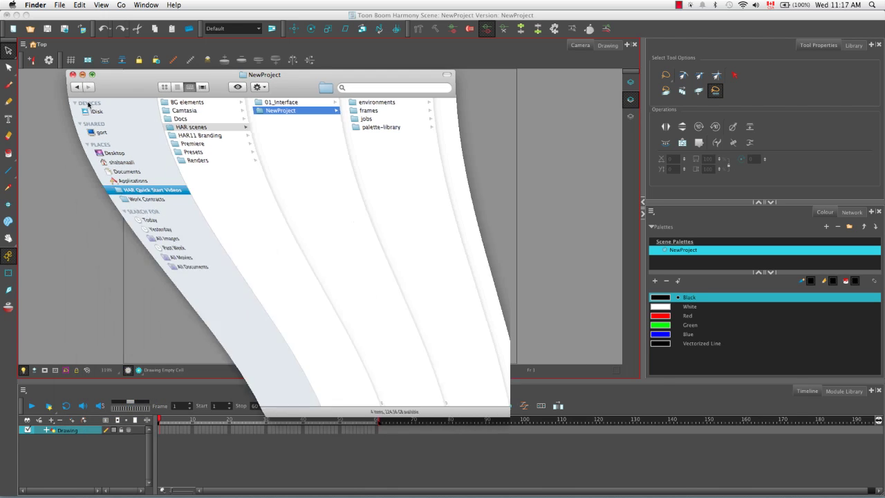
Draw and save a black zigzag brush stroke in the camera view, and check the NewProject folder's files in Finder
left_click(10, 86)
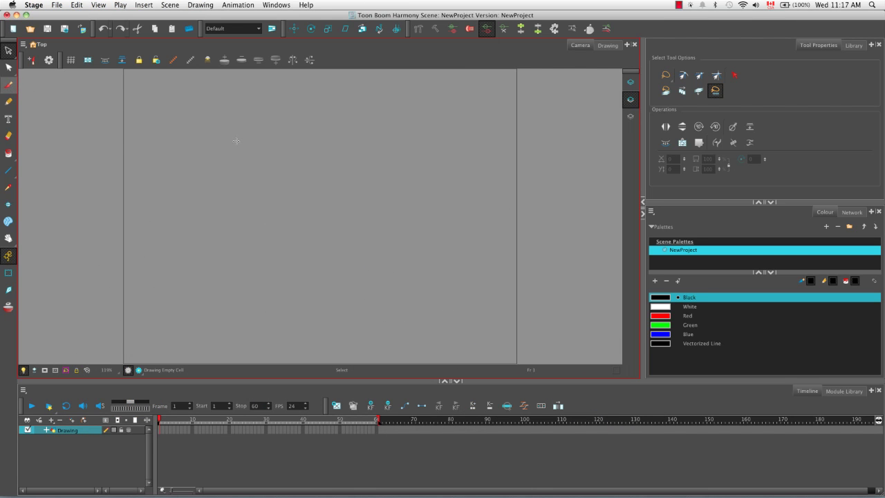
mouse_move(236, 133)
left_mouse_down()
mouse_move(301, 139)
mouse_move(361, 246)
left_mouse_up()
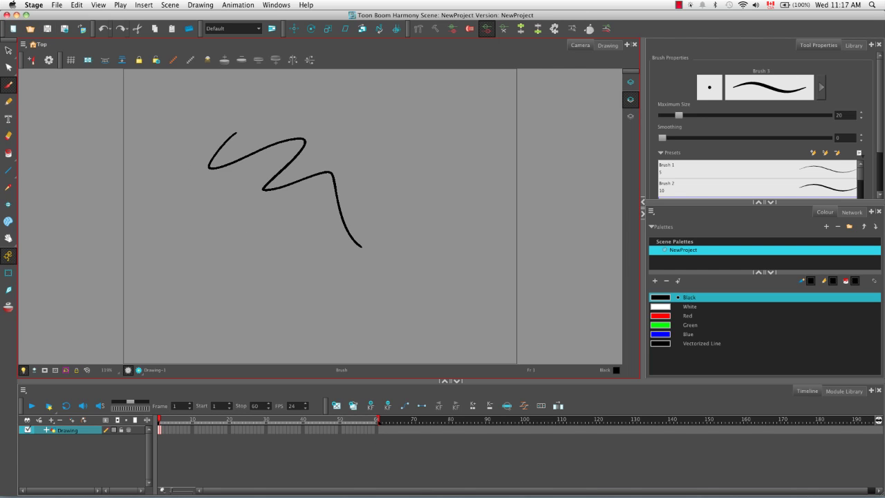
left_click(191, 467)
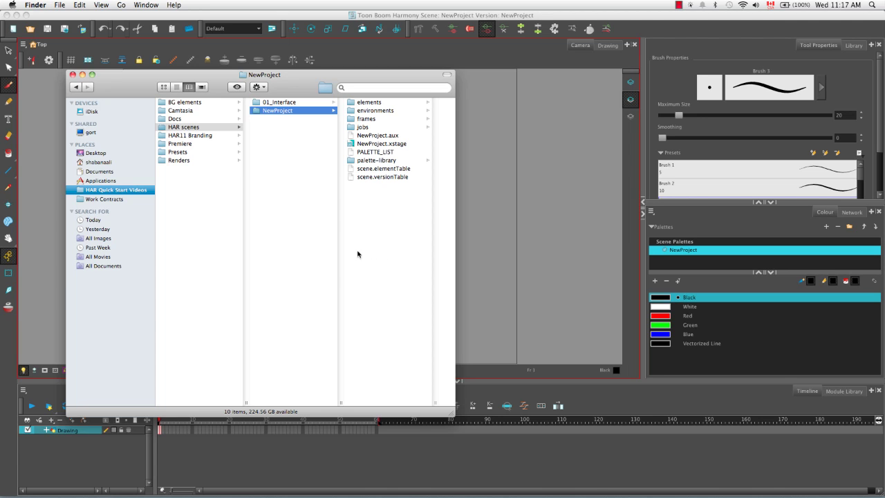
left_click(73, 74)
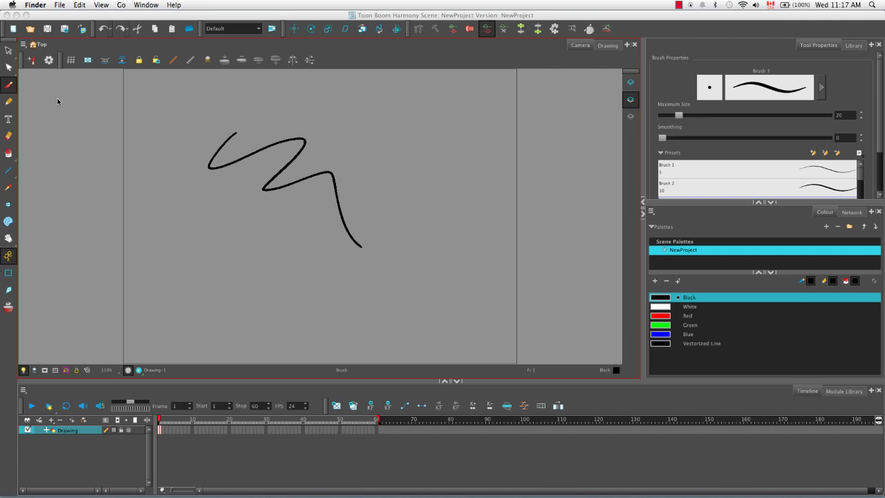
Open the scene file 01_Interface.xstage from the 01_Interface folder
left_click(29, 31)
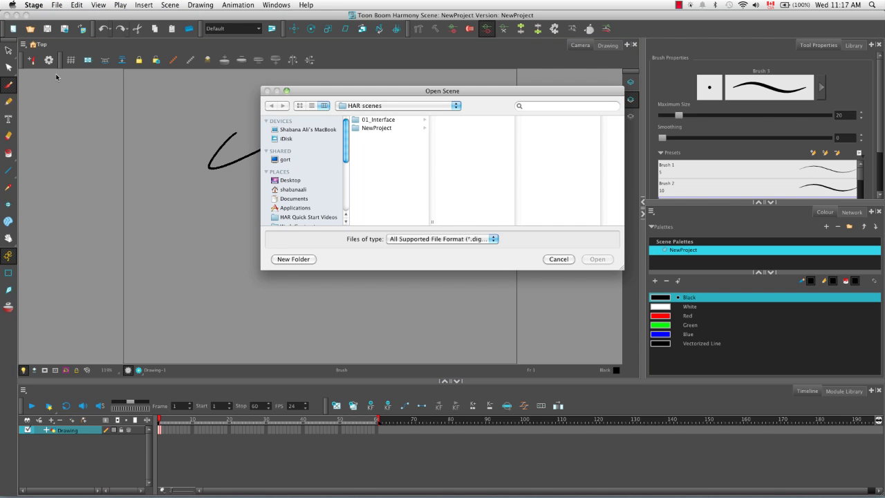
left_click(369, 121)
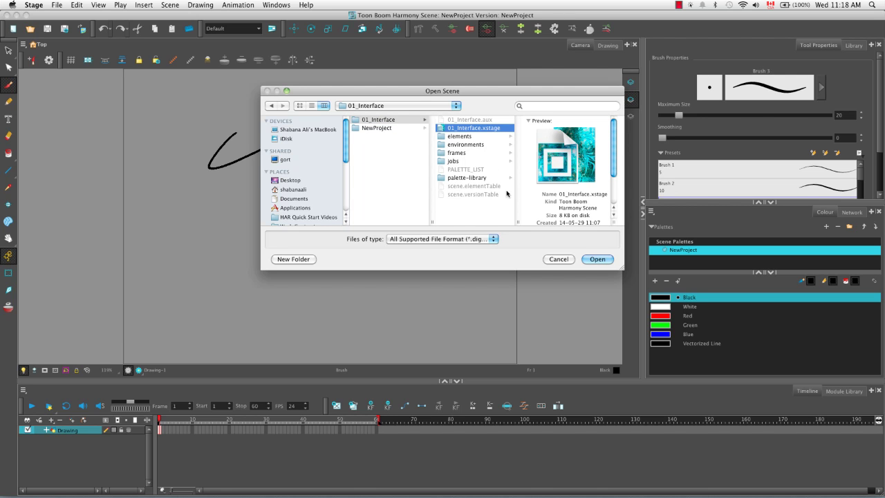
left_click(598, 259)
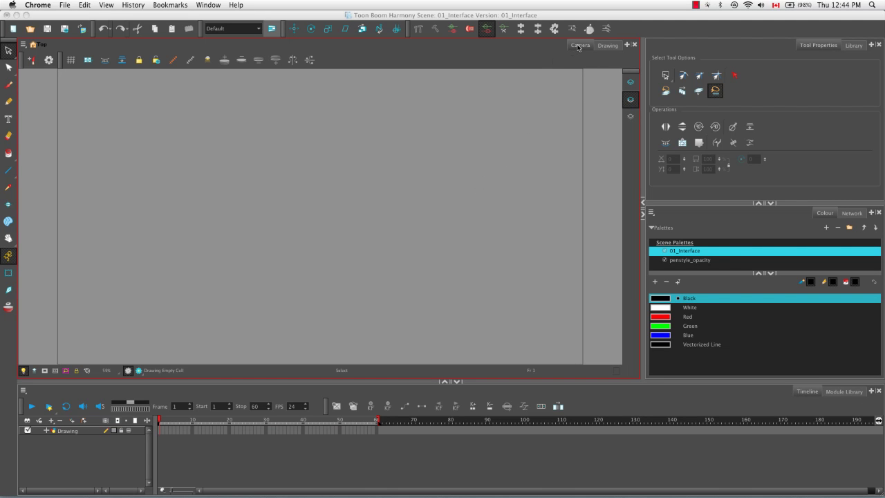
Compare the Drawing view with the Camera view by switching between them, finishing in the Camera view
left_click(606, 46)
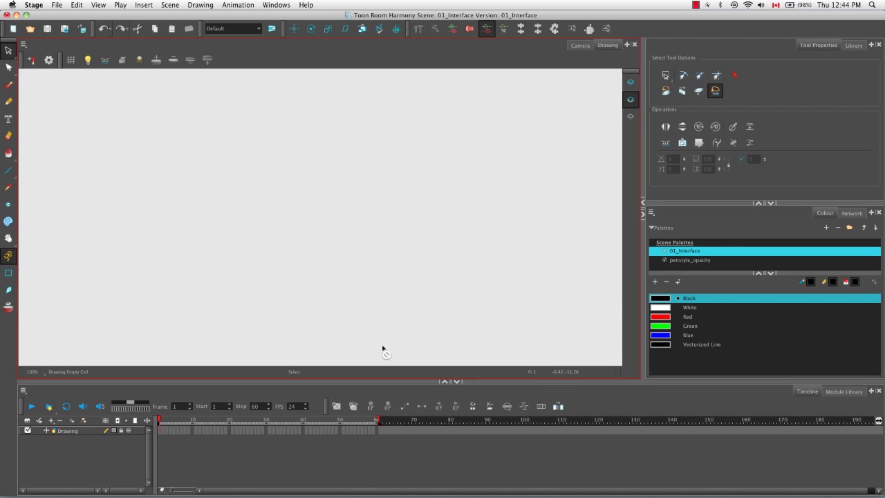
left_click(587, 50)
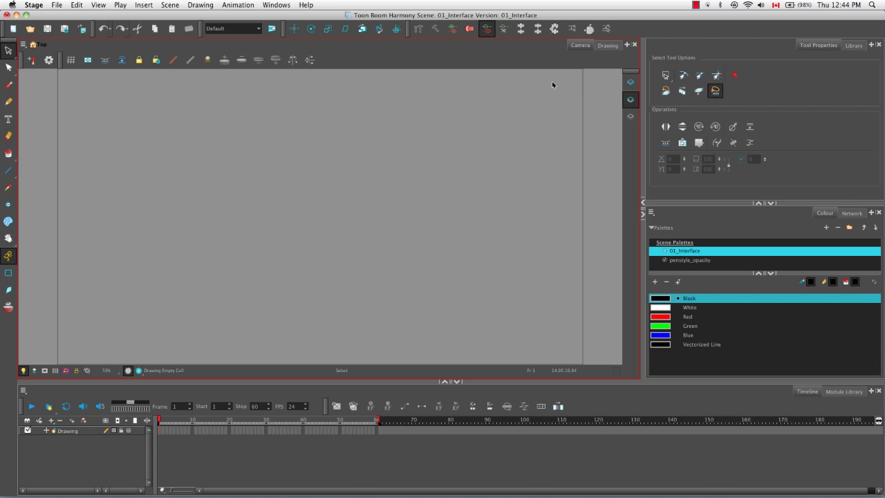
left_click(607, 46)
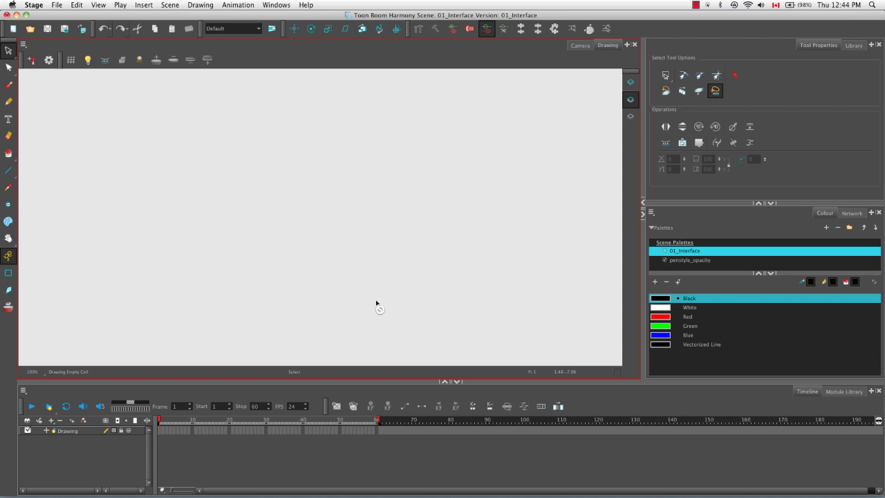
left_click(580, 46)
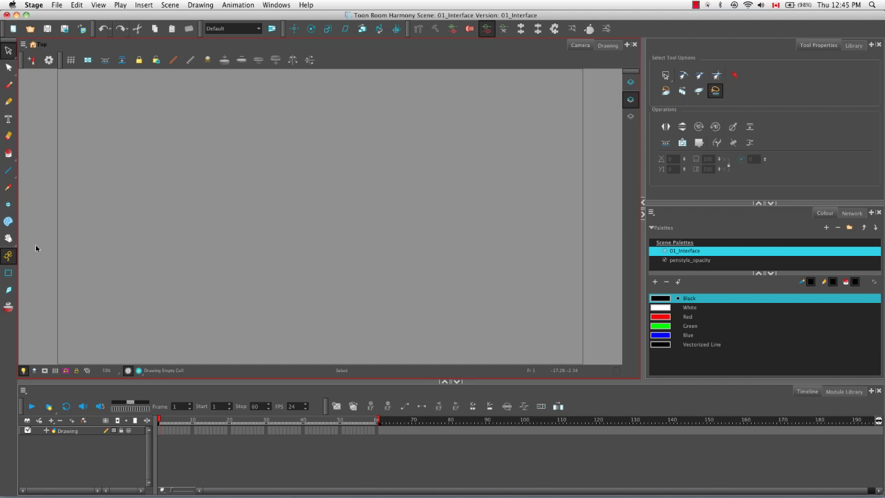
Examine the tools grouped with Select and the full list of drawing tools, keeping Select active
left_click(16, 61)
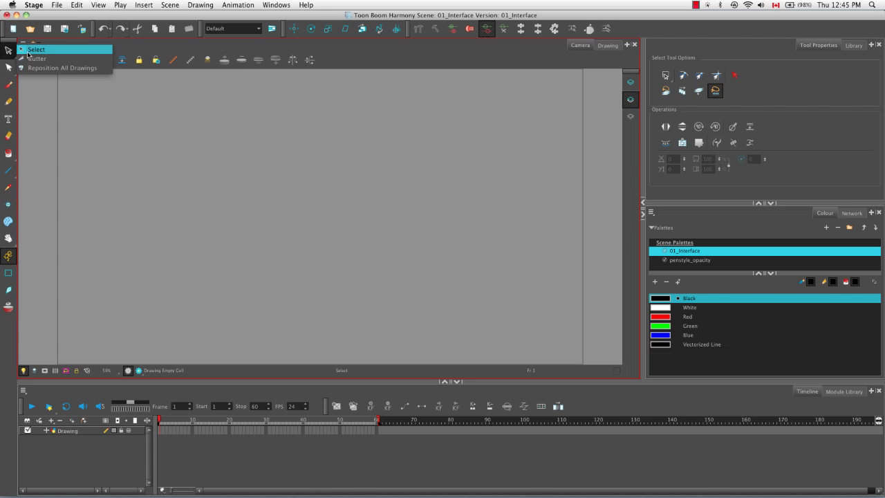
left_click(70, 52)
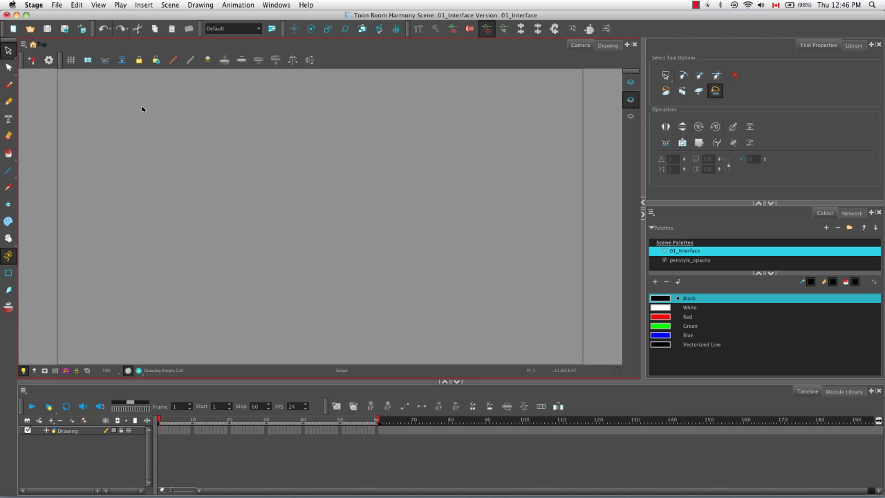
left_click(208, 6)
mouse_move(224, 17)
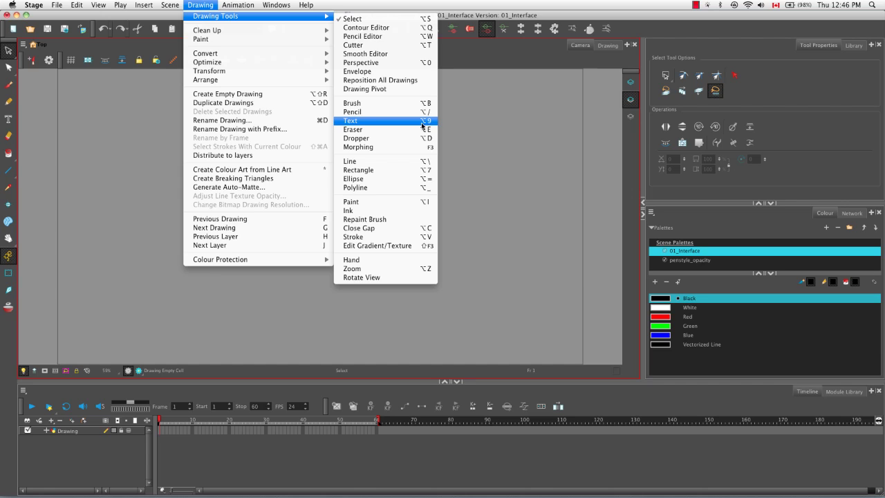
left_click(473, 141)
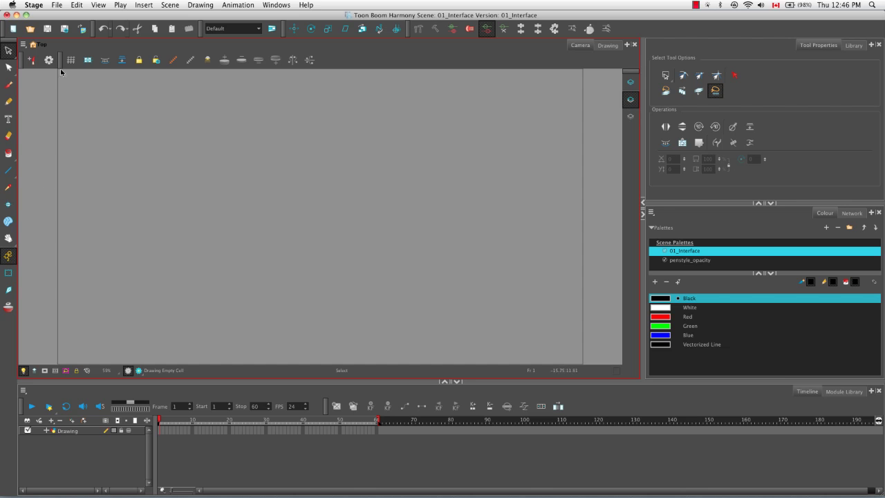
Rearrange the Camera view's toolbars so the one starting with the grid icon comes before the two-icon one
mouse_move(61, 63)
left_mouse_down()
mouse_move(115, 155)
mouse_move(66, 94)
left_mouse_up()
mouse_move(61, 60)
left_mouse_down()
mouse_move(235, 60)
mouse_move(98, 57)
mouse_move(35, 75)
mouse_move(21, 69)
mouse_move(33, 64)
left_mouse_up()
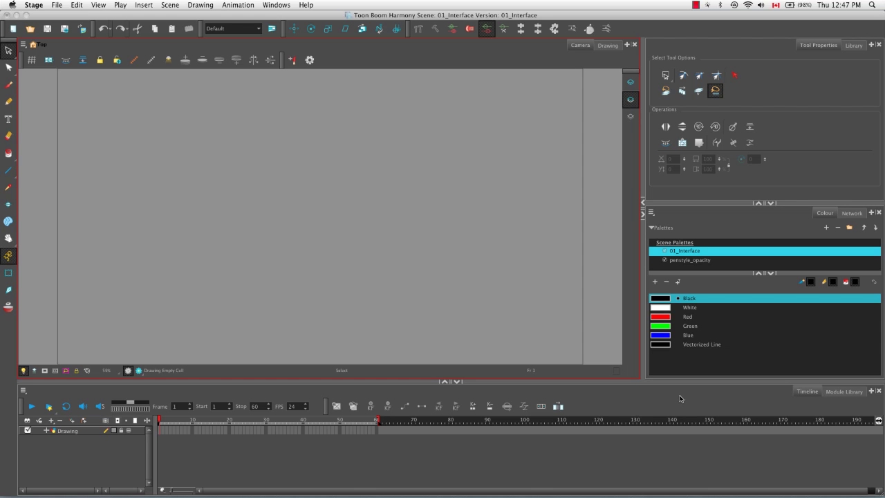
Show the Network view, display its Network View toolbar and hide that toolbar again
left_click(851, 213)
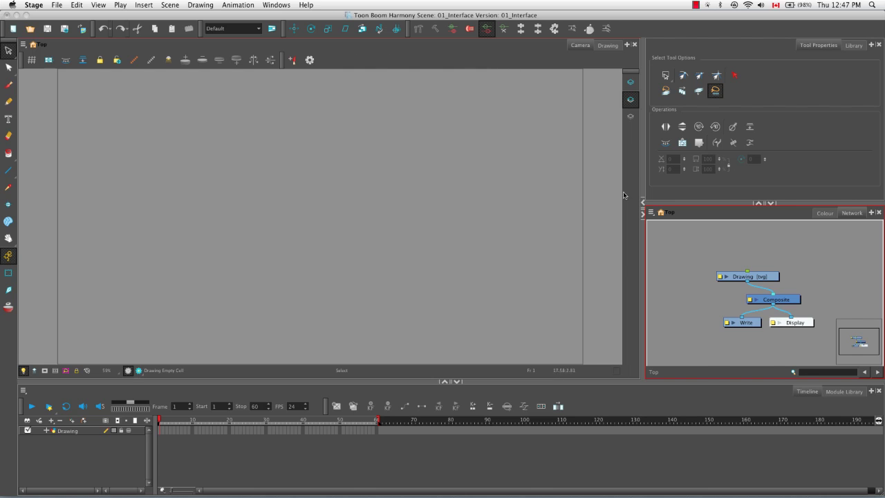
right_click(692, 213)
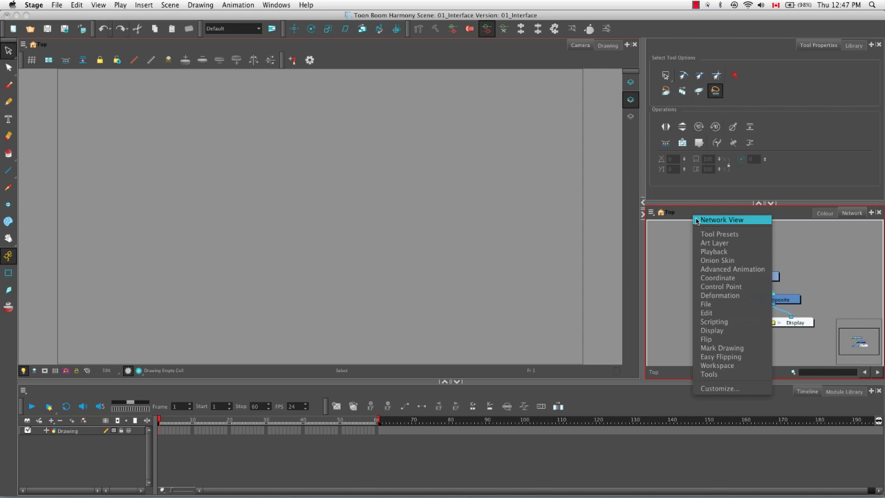
left_click(699, 221)
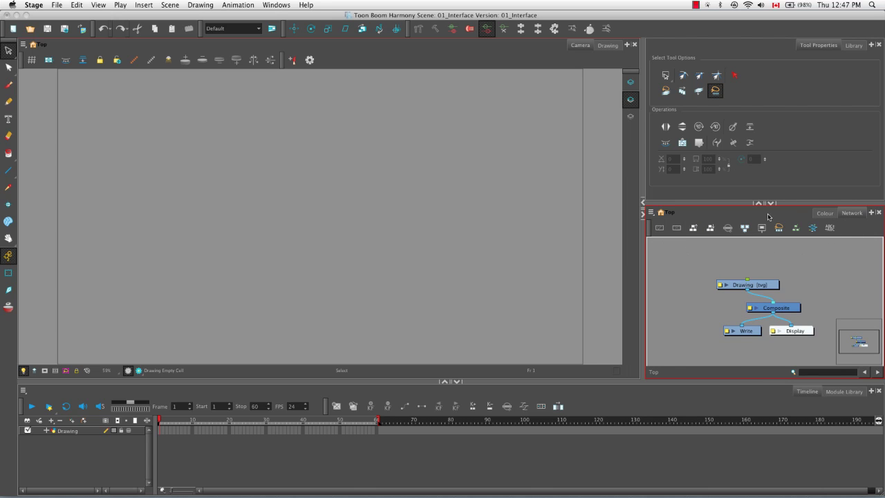
right_click(849, 228)
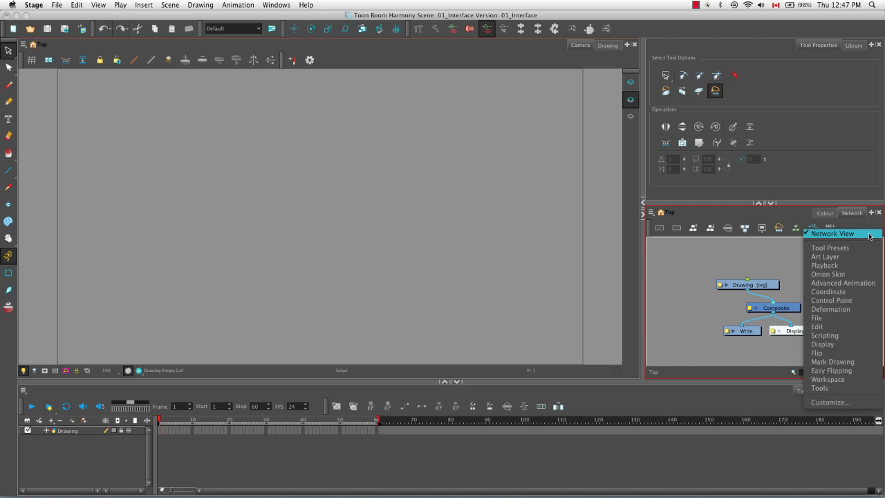
left_click(870, 237)
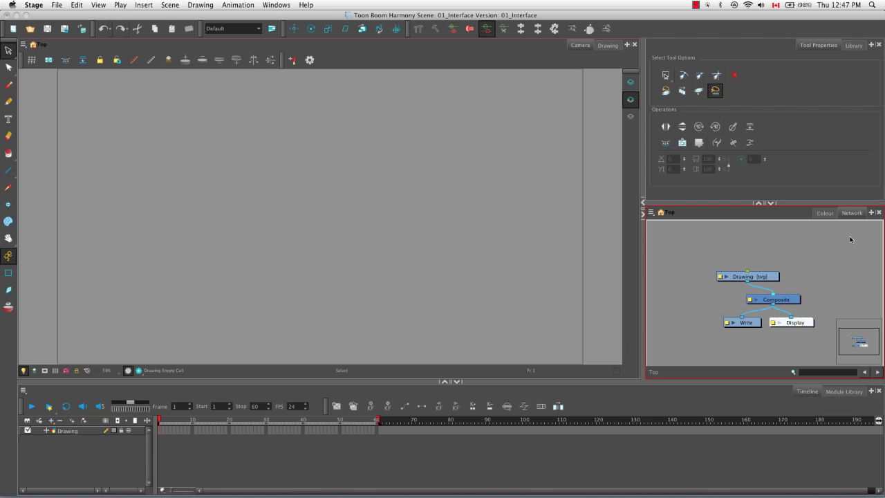
Add the Onion Skin toolbar to the Network view, remove it, and return to the Colour view
right_click(756, 215)
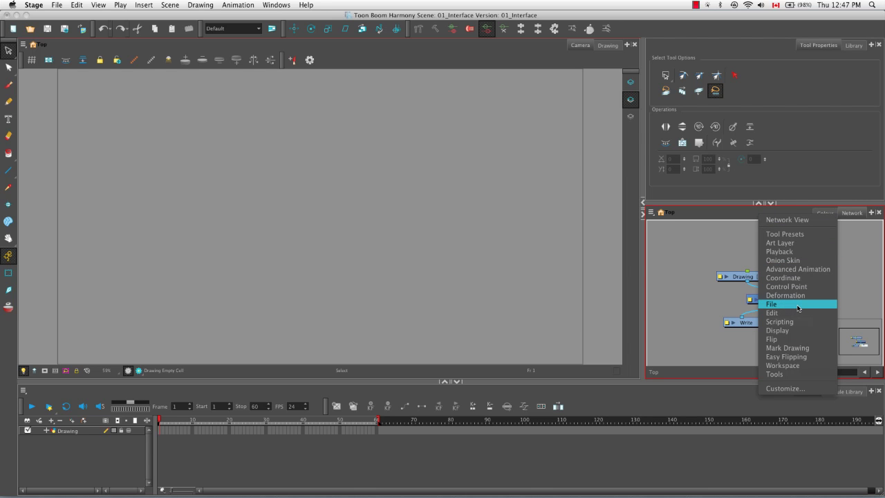
left_click(811, 261)
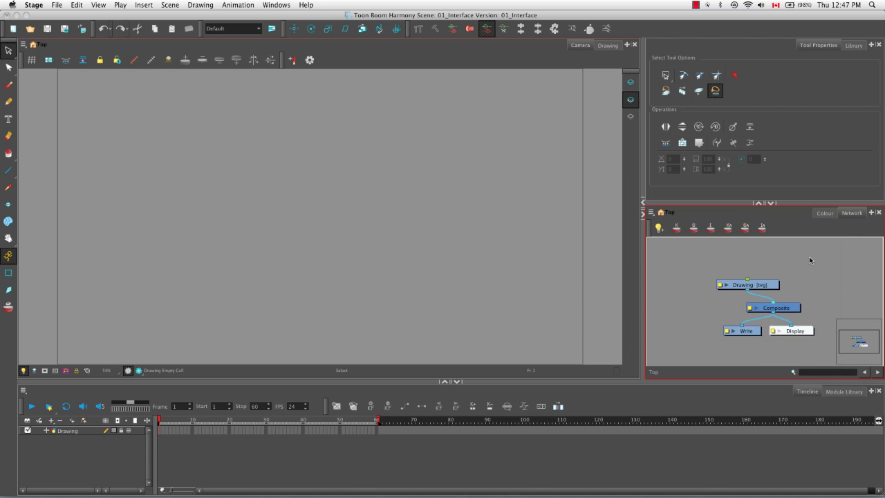
right_click(786, 229)
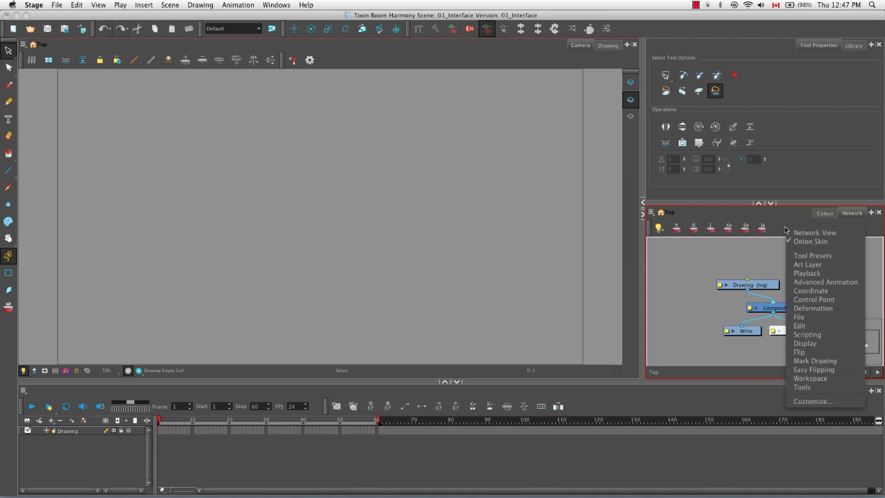
left_click(790, 242)
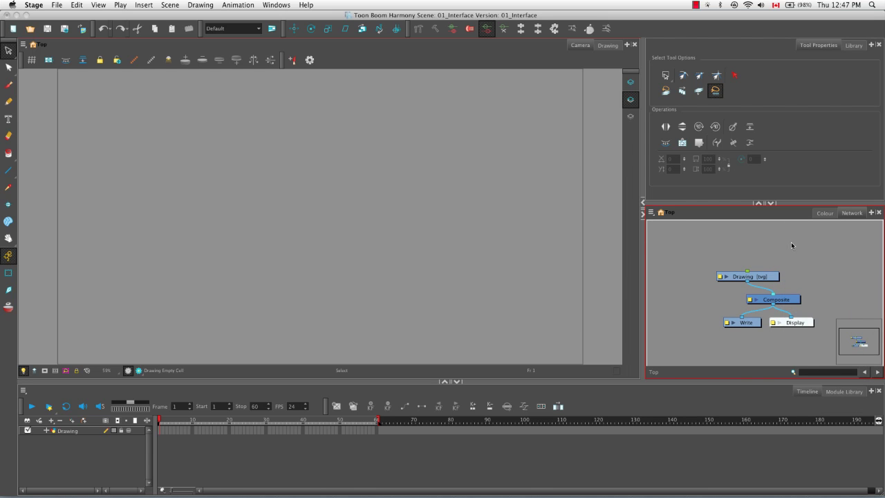
left_click(825, 213)
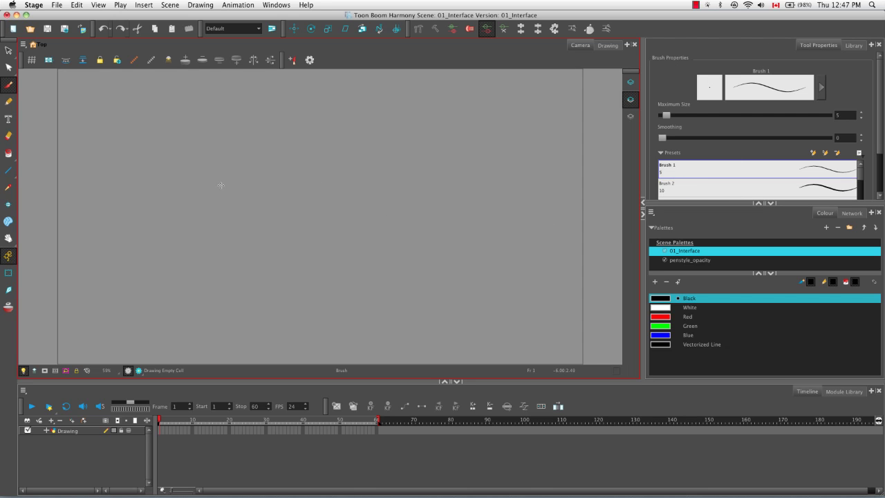
Activate the Select tool and bring the Library view to the front
key("alt+s")
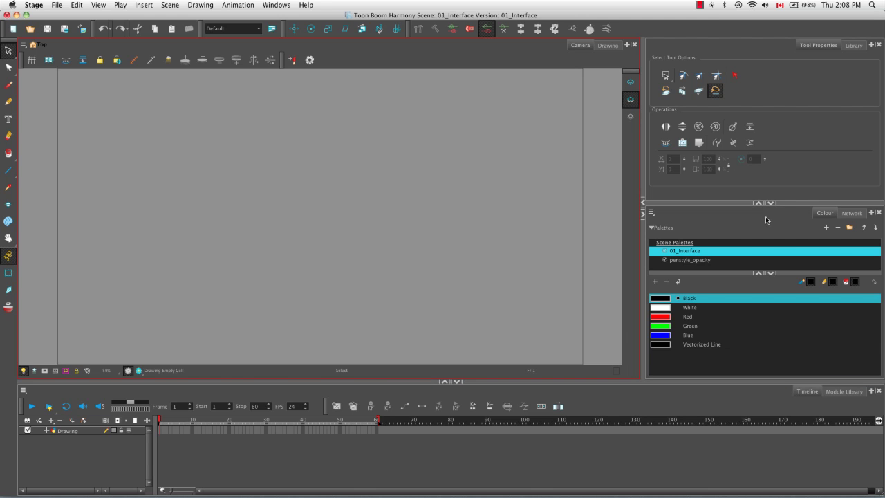
left_click(858, 52)
left_click(857, 49)
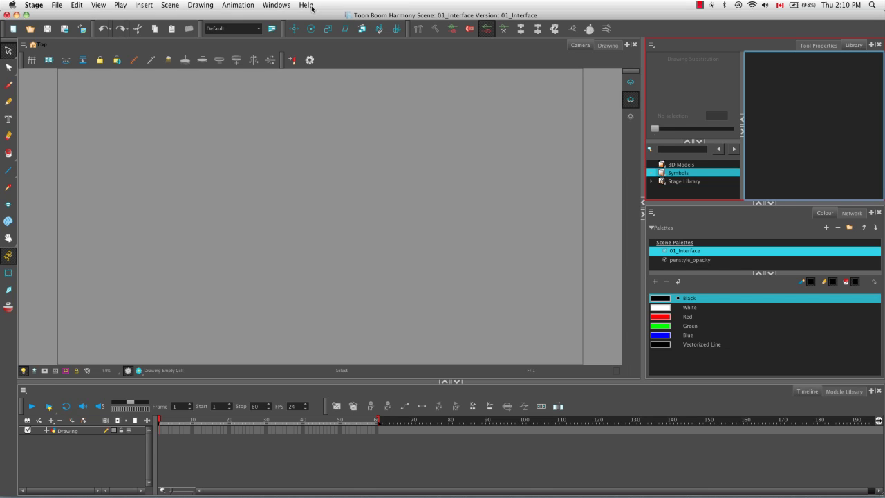
Look through the File, Edit, Play and Drawing commands and choose the Text drawing tool
left_click(57, 6)
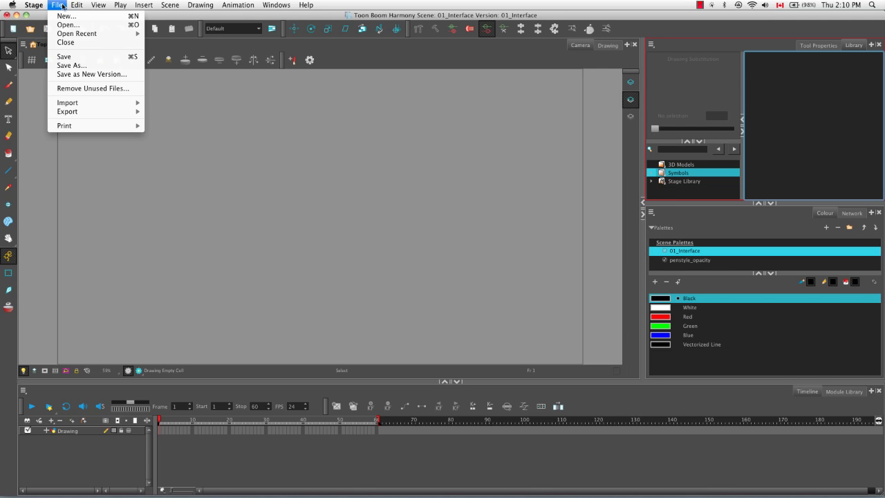
mouse_move(73, 5)
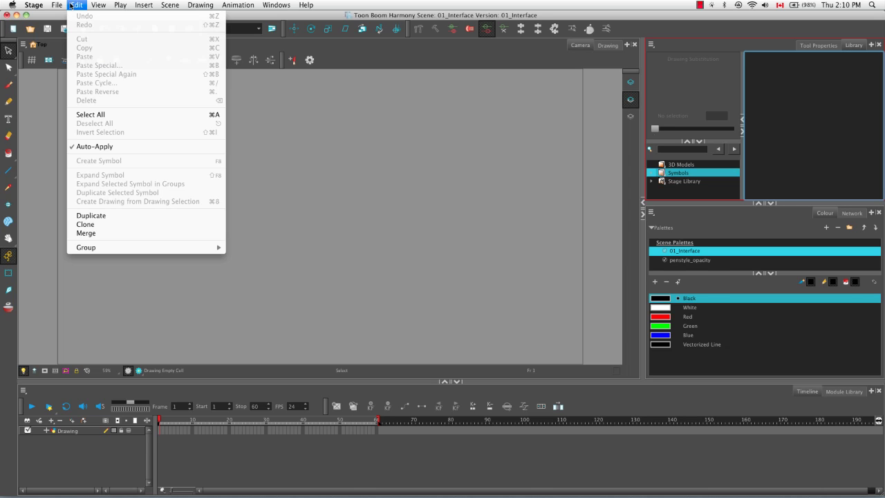
mouse_move(90, 4)
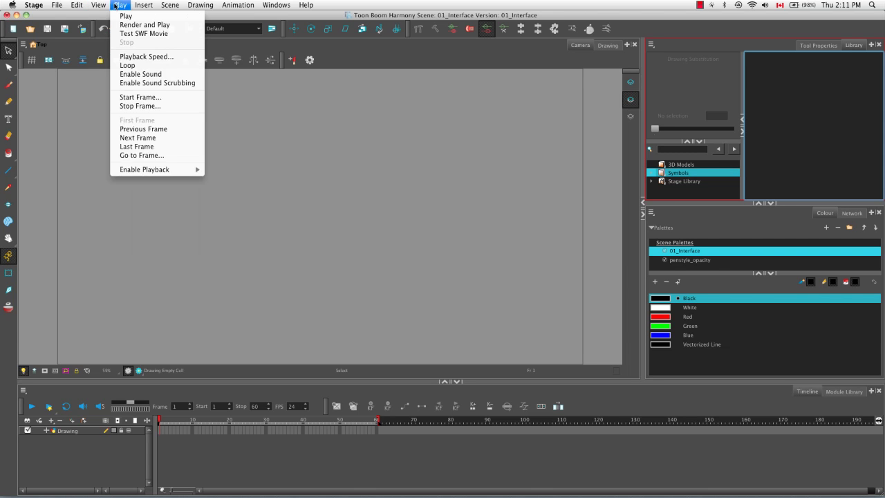
mouse_move(202, 7)
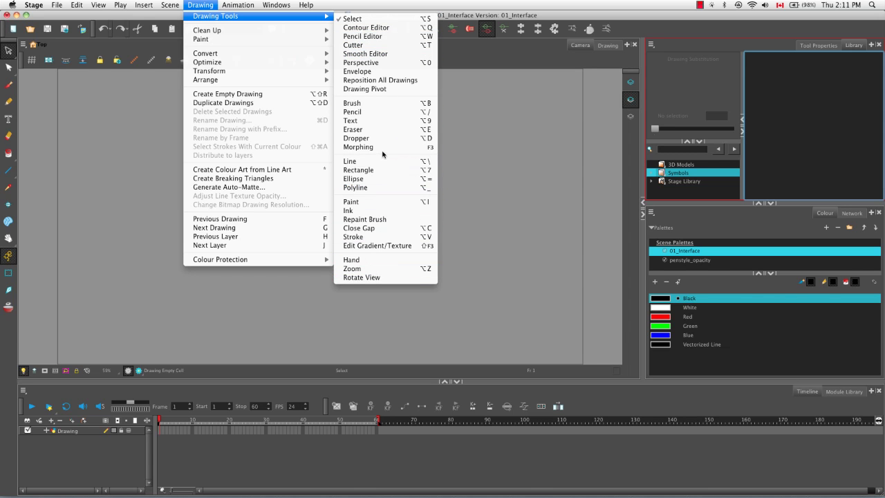
left_click(382, 123)
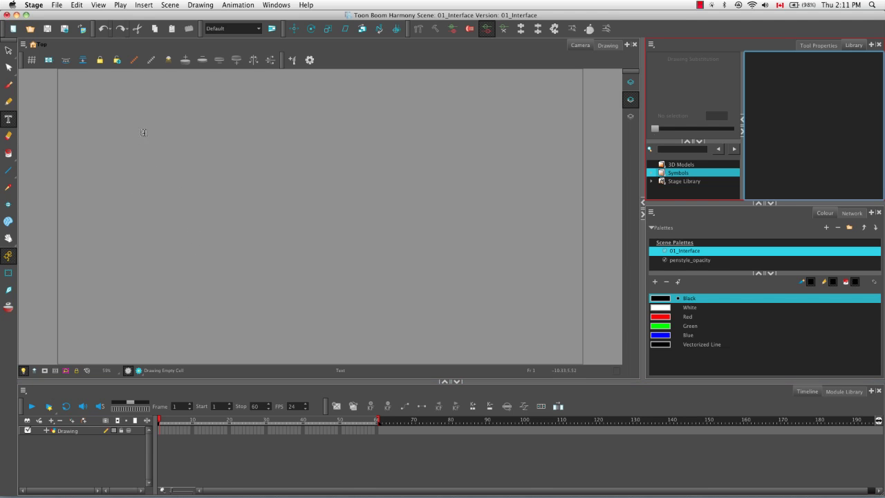
Open the Coord. And Control Points view as a floating window and close it
left_click(120, 5)
left_click(281, 5)
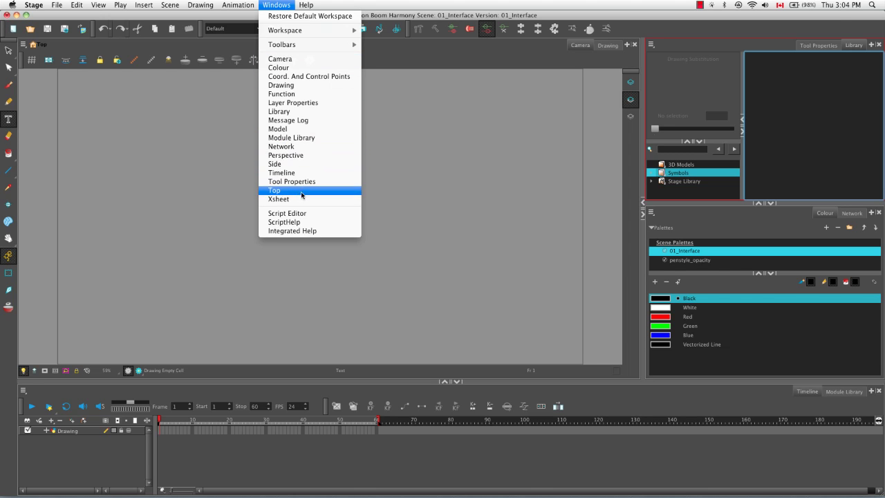
left_click(323, 77)
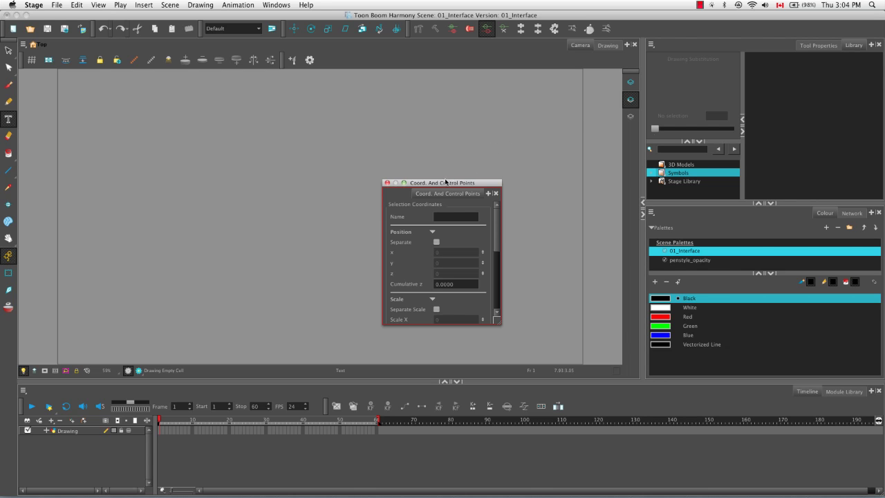
left_click(387, 183)
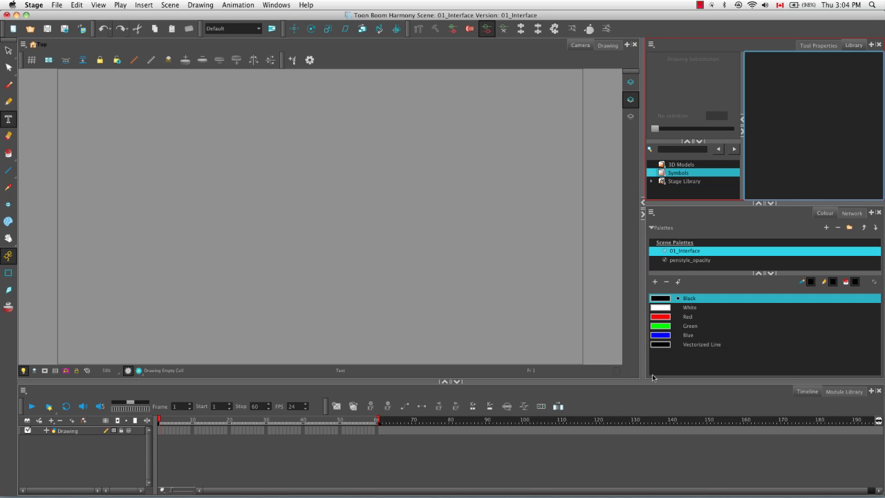
Add a Coord. And Control Points view beside the Colour and Network views, and close it again
left_click(815, 219)
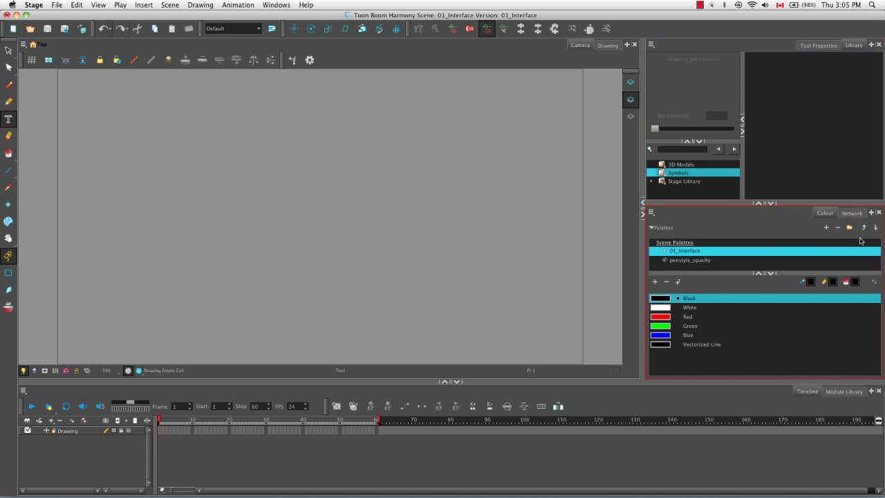
left_click(871, 213)
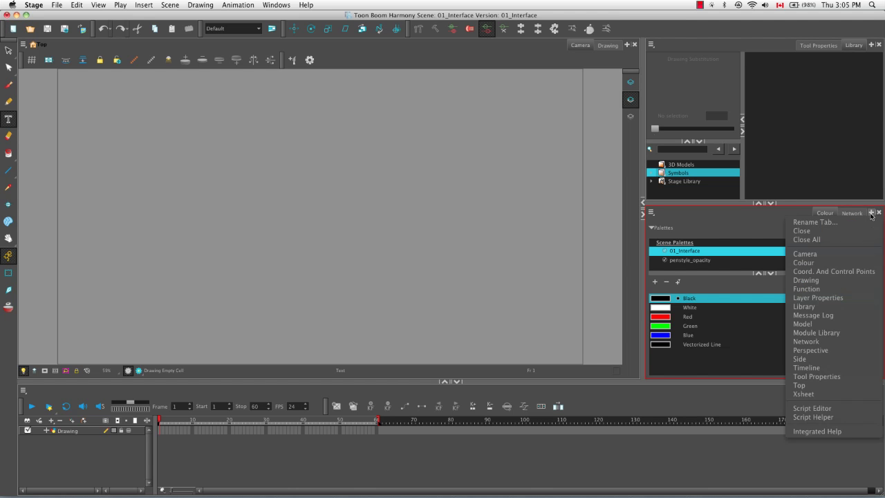
left_click(877, 273)
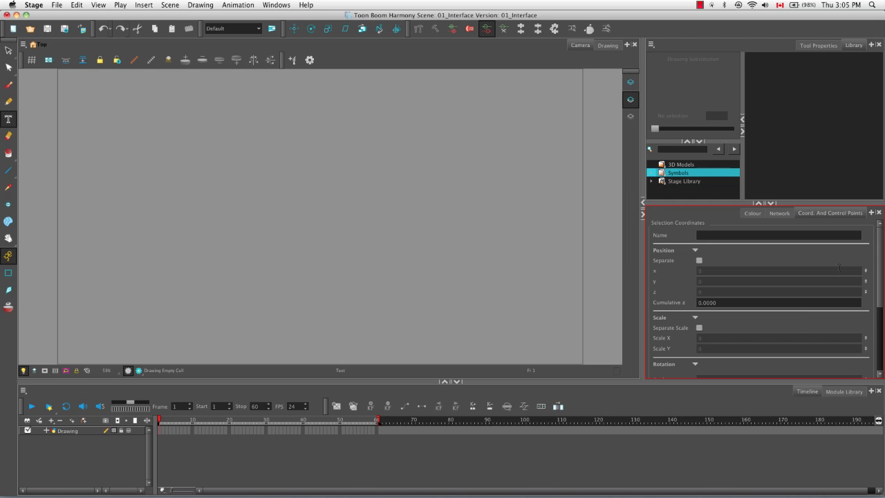
left_click(879, 213)
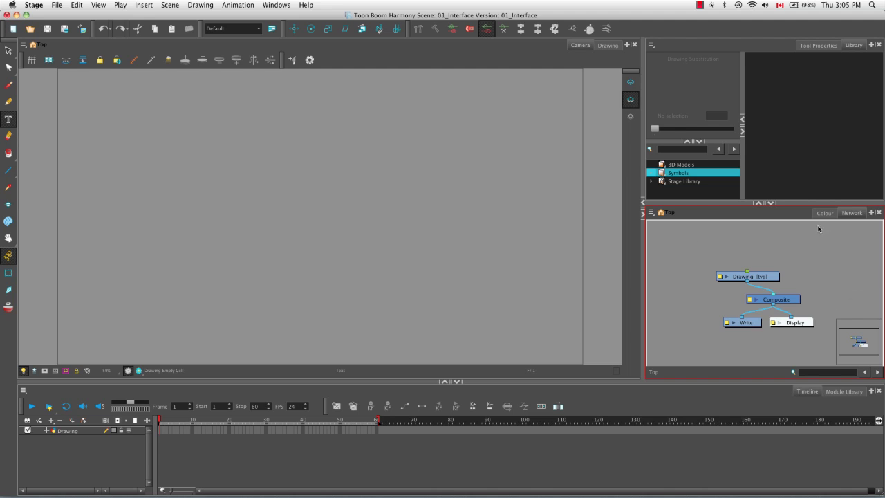
Add a second Network view alongside the Tool Properties and Library views
left_click(871, 45)
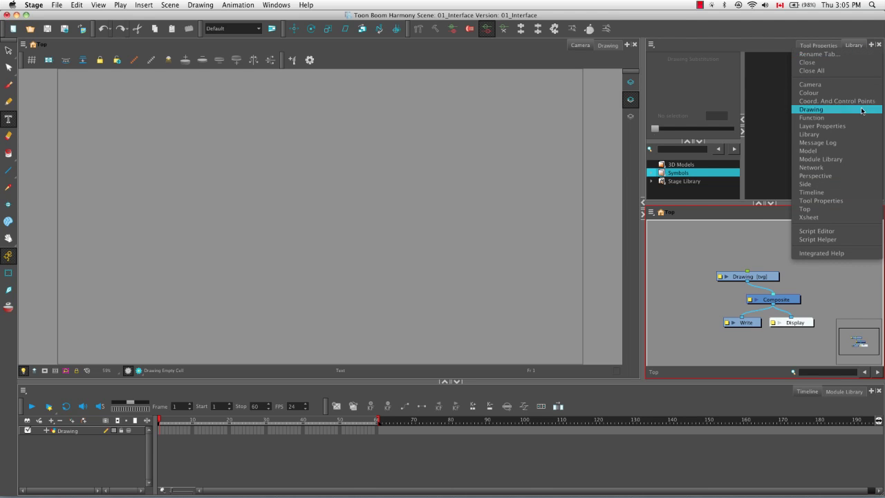
left_click(851, 170)
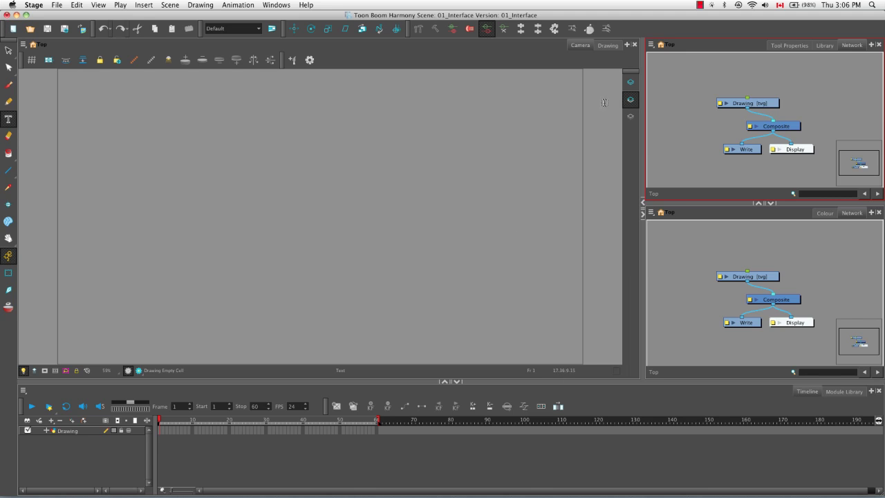
Show the Drawing view and move the timeline playhead to frame 6
left_click(607, 47)
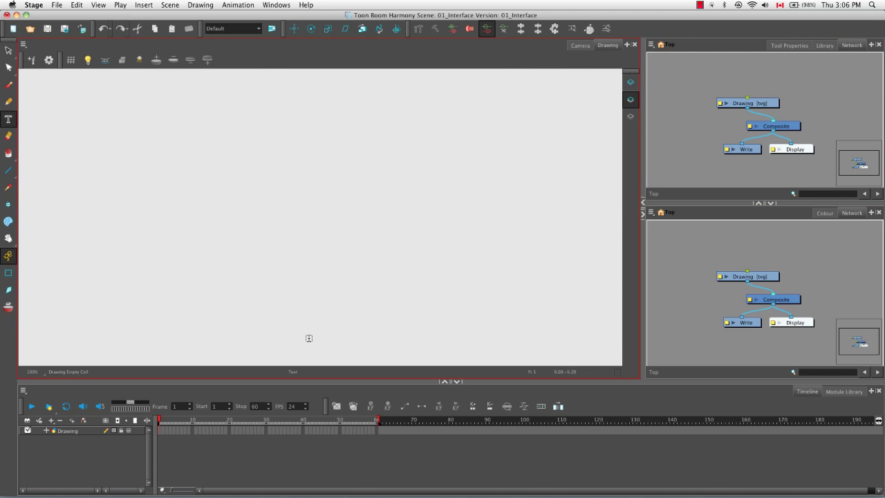
left_click(160, 421)
left_click_drag(161, 421, 177, 421)
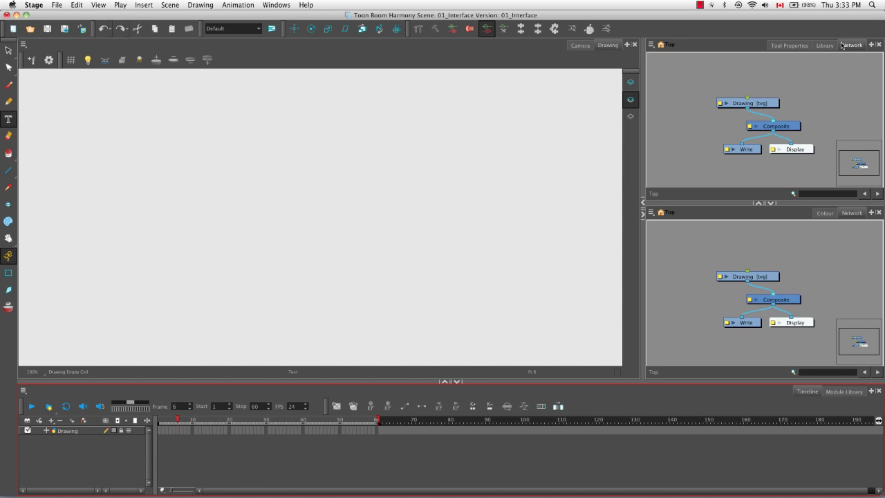
Detach the upper Network view as a floating window, and dock it alongside the Colour and Network views
left_click_drag(855, 47, 347, 143)
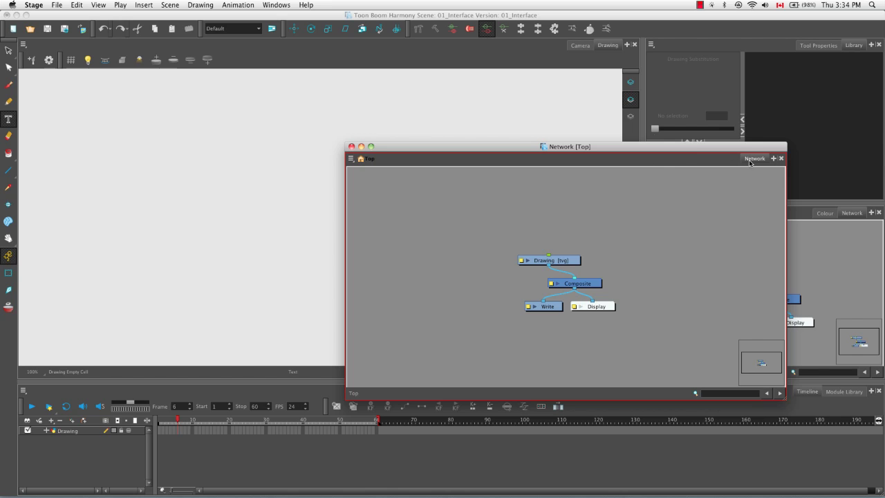
left_click_drag(753, 161, 824, 216)
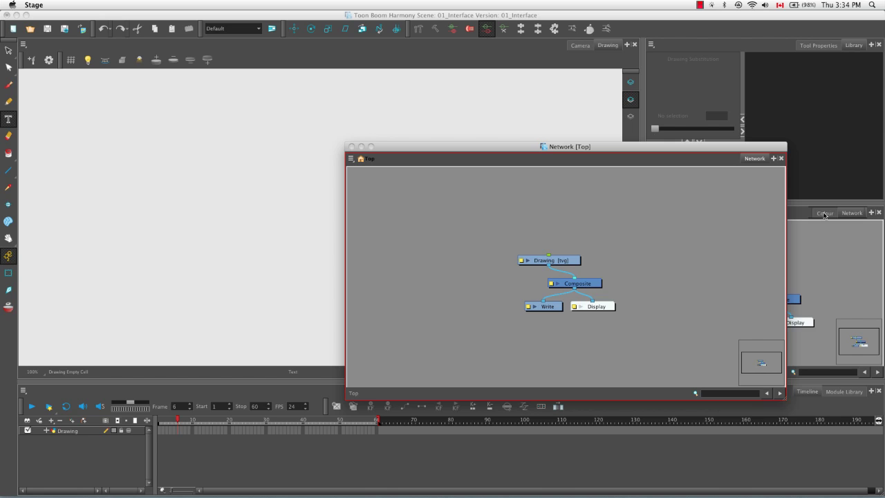
left_click_drag(825, 214, 825, 214)
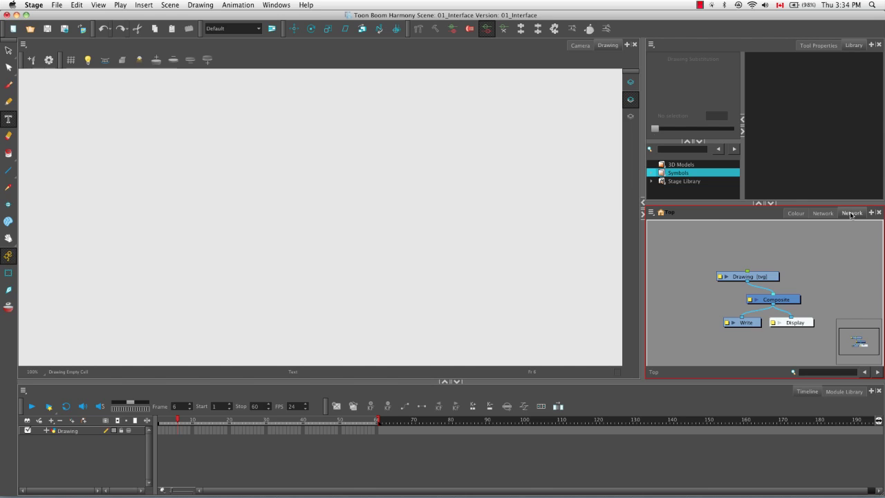
Dock one Network view in its own column beside the Drawing view and widen the Drawing view
mouse_move(852, 213)
left_mouse_down()
mouse_move(519, 213)
mouse_move(632, 197)
left_mouse_up()
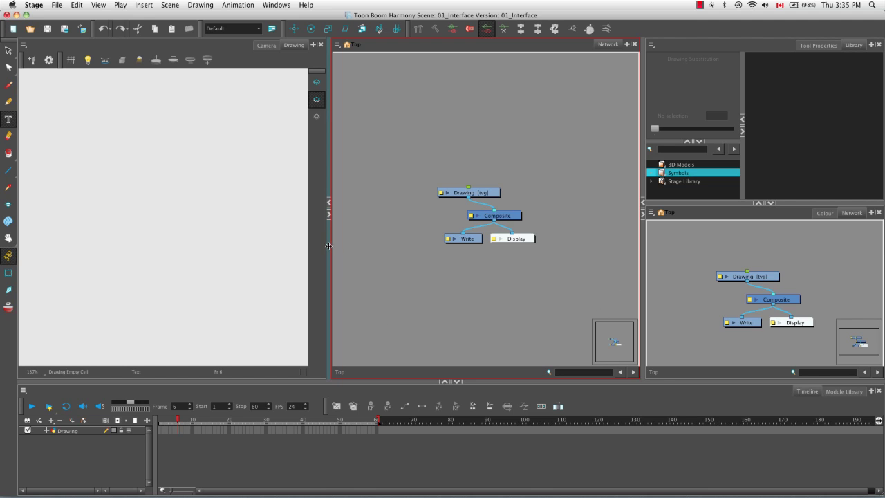
mouse_move(329, 244)
left_mouse_down()
mouse_move(435, 244)
mouse_move(307, 252)
mouse_move(424, 252)
left_mouse_up()
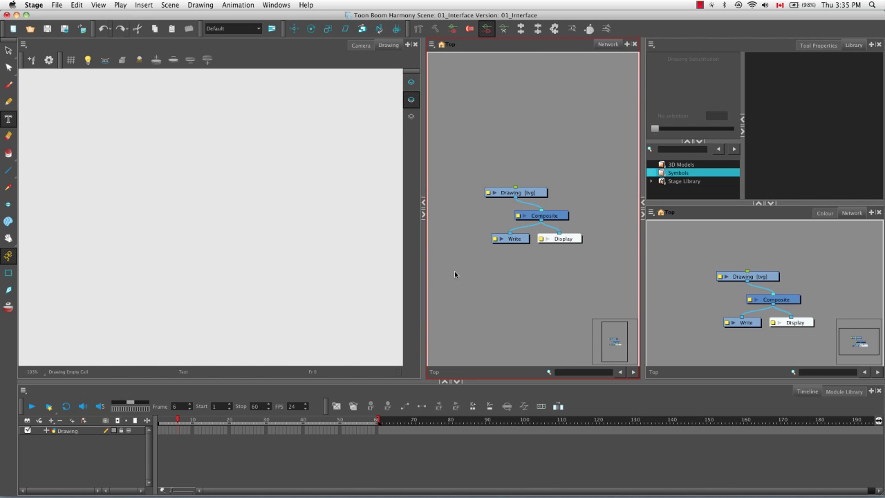
Collapse and restore the Drawing view, and do the same with the Tool Properties and Library pane
left_click(424, 203)
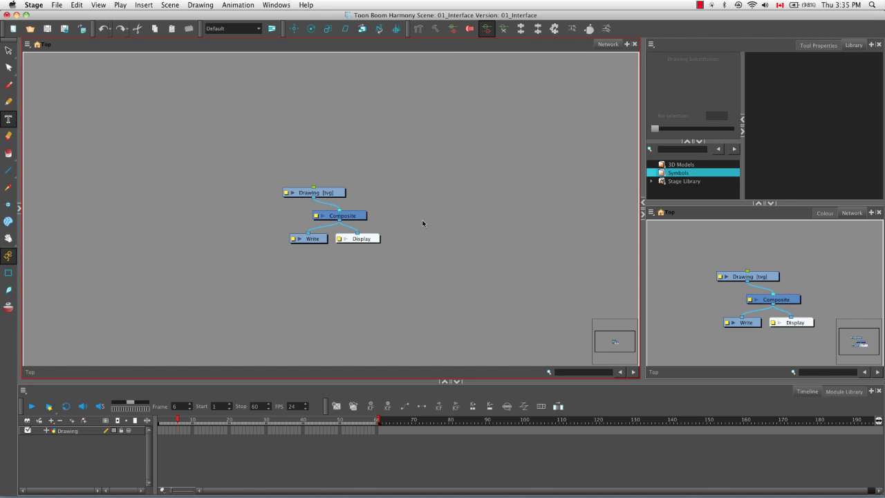
left_click(19, 208)
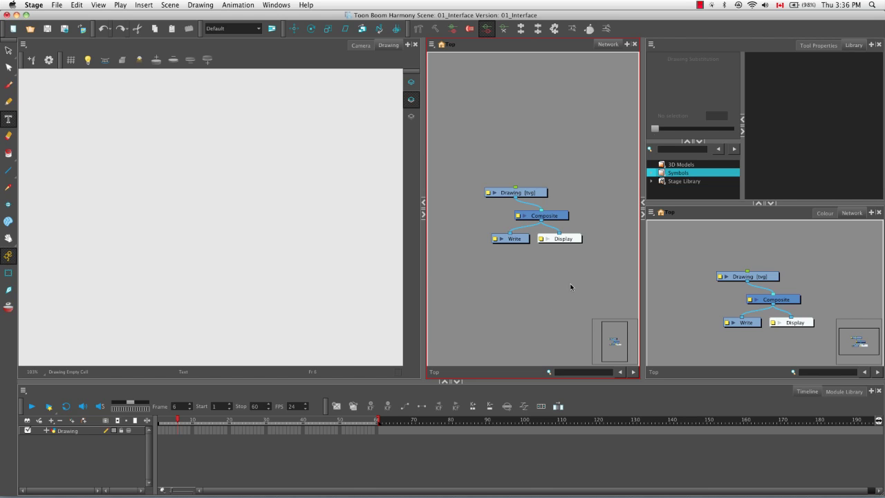
left_click(758, 204)
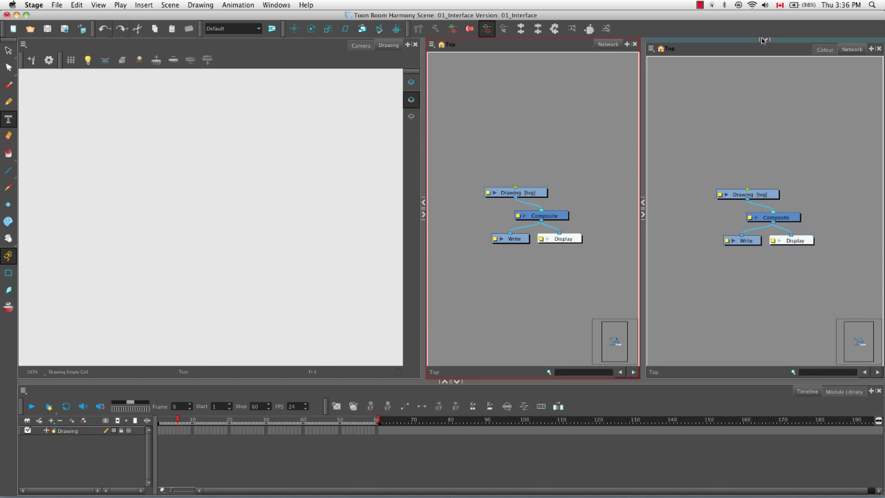
left_click_drag(764, 41, 745, 206)
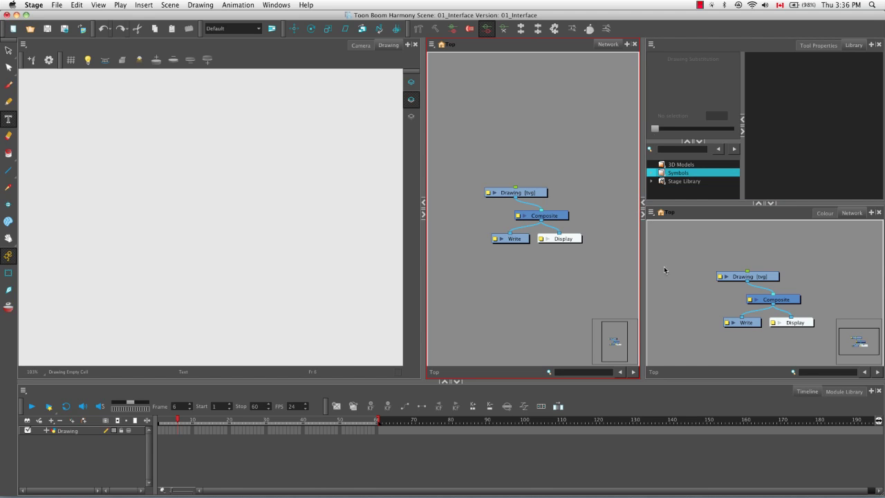
Detach the Network view next to the Drawing view as a floating window and close it
left_click_drag(608, 44, 305, 155)
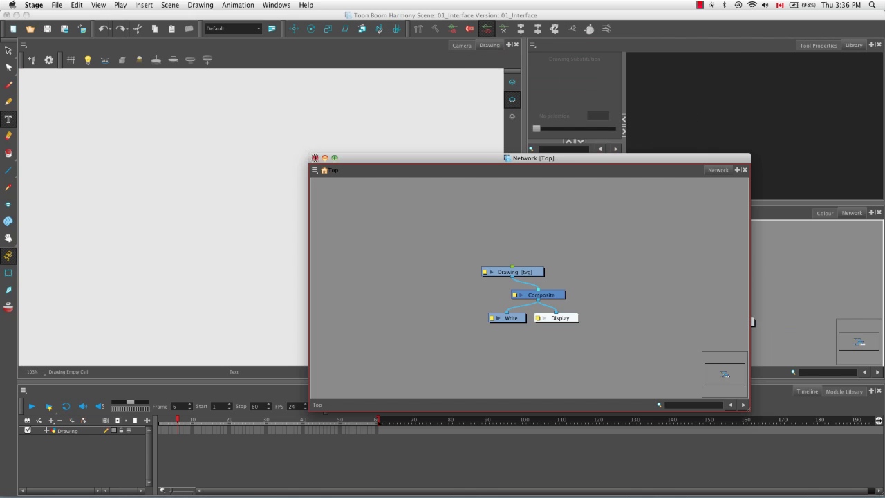
left_click(314, 158)
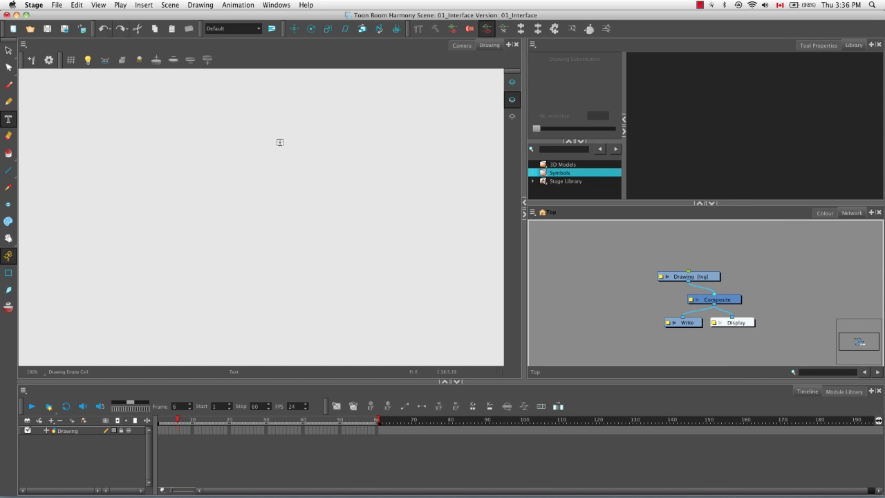
Display the Coordinate toolbar
left_click(270, 6)
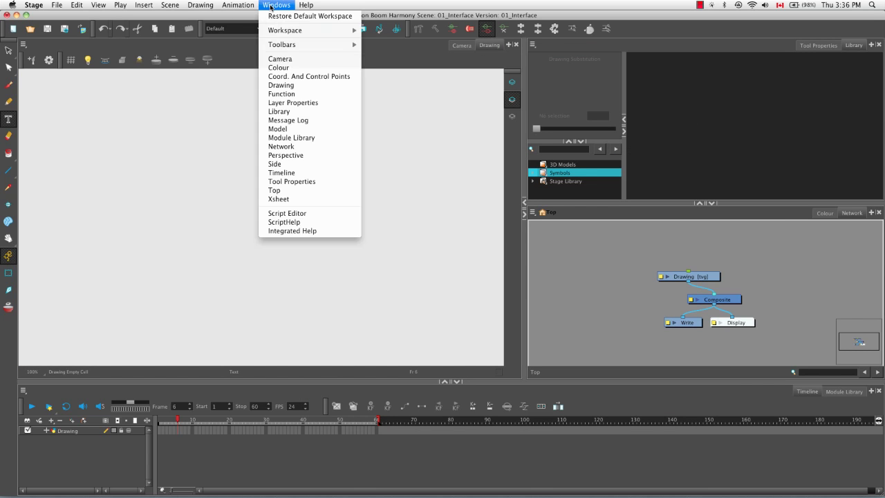
mouse_move(284, 47)
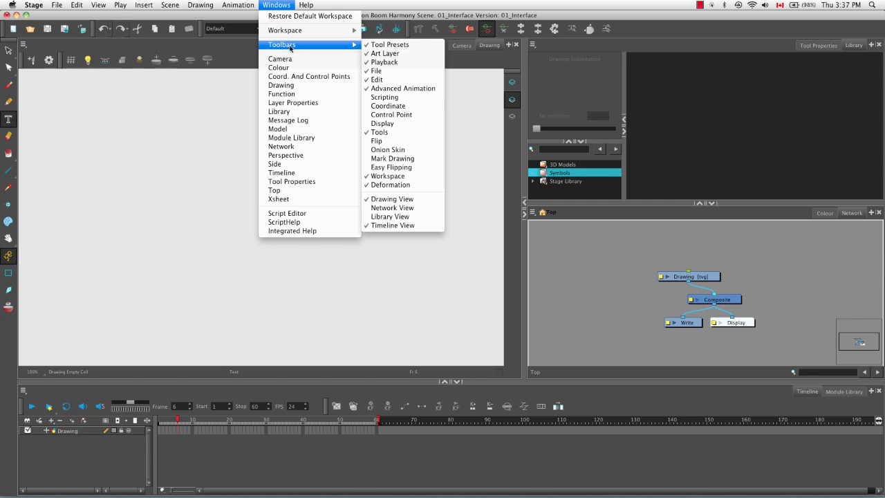
left_click(410, 107)
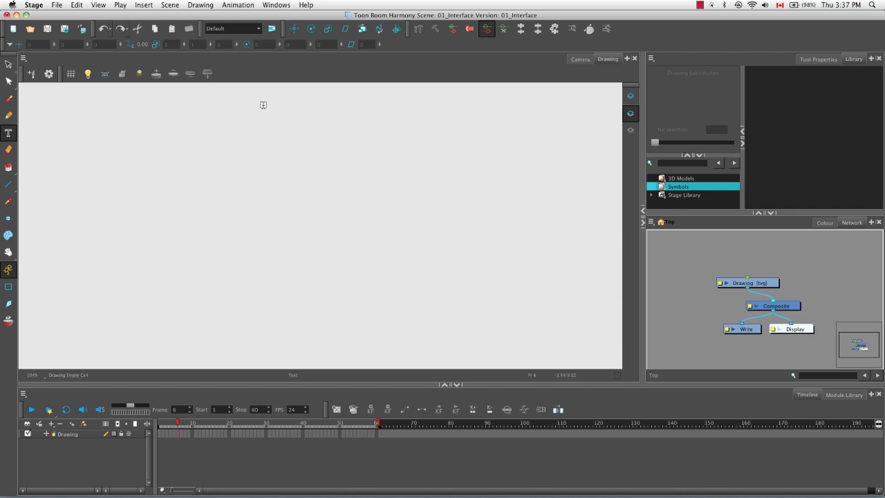
Restore the default workspace and maximize the application window
left_click(275, 6)
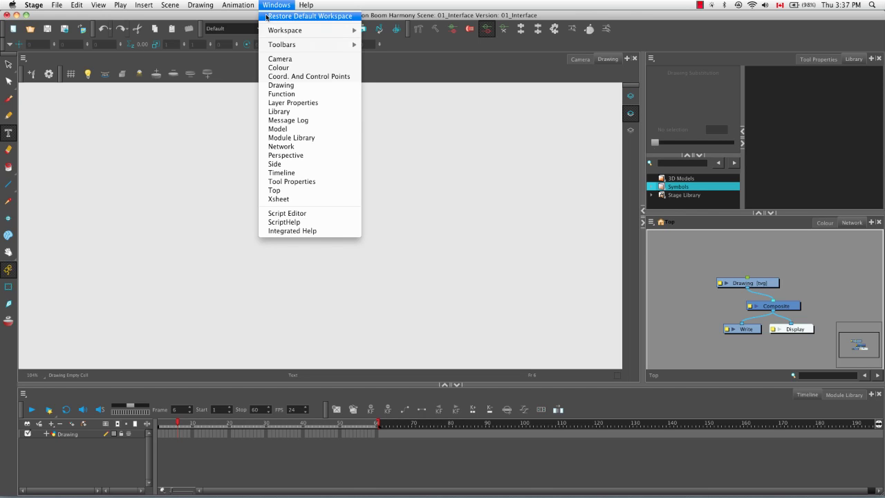
left_click(266, 16)
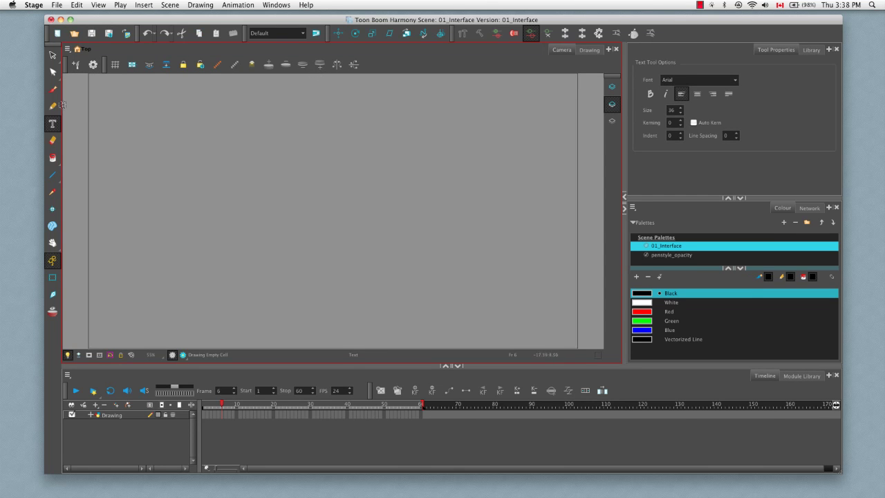
left_click(71, 20)
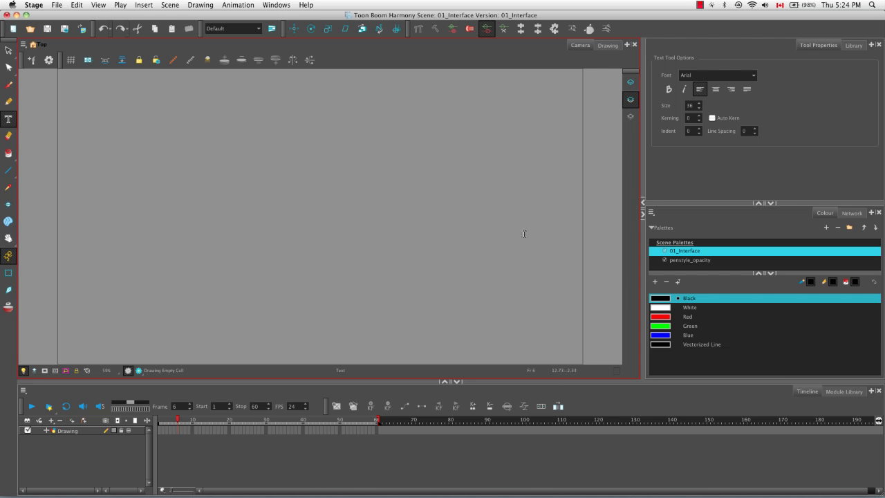
Activate the Select tool and zoom the Camera view out and back in
key("alt+s")
key("alt+s")
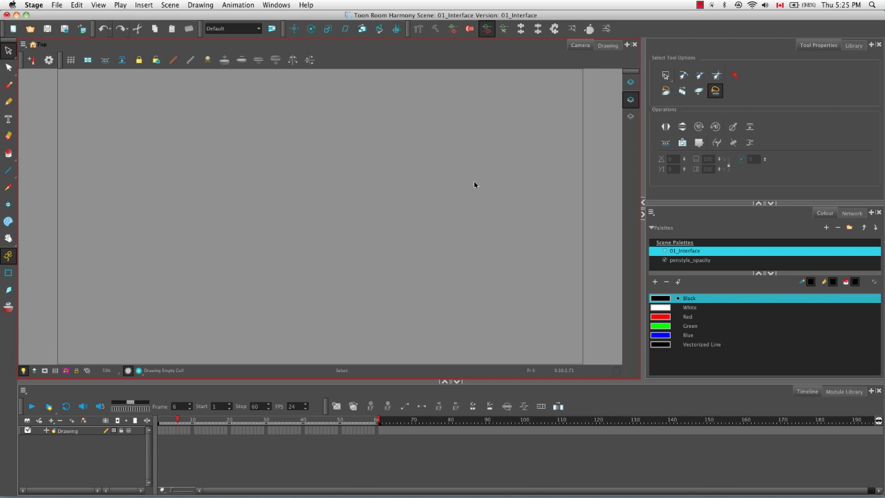
key("1")
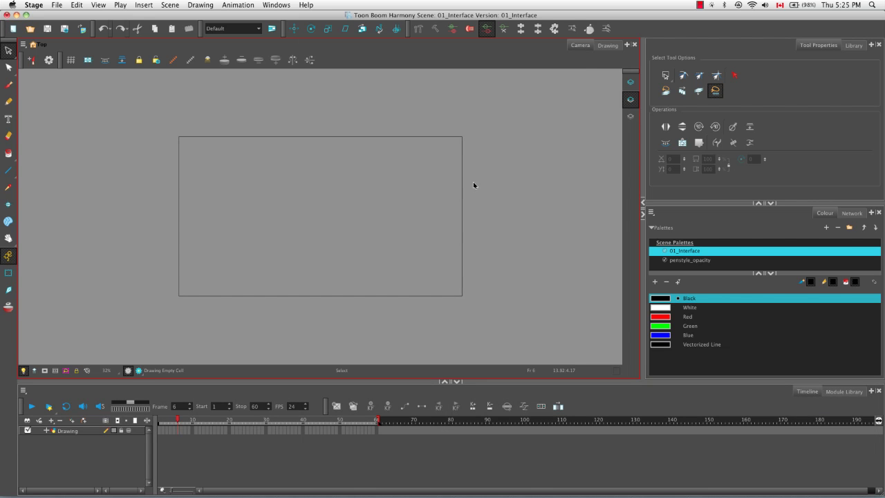
key("2")
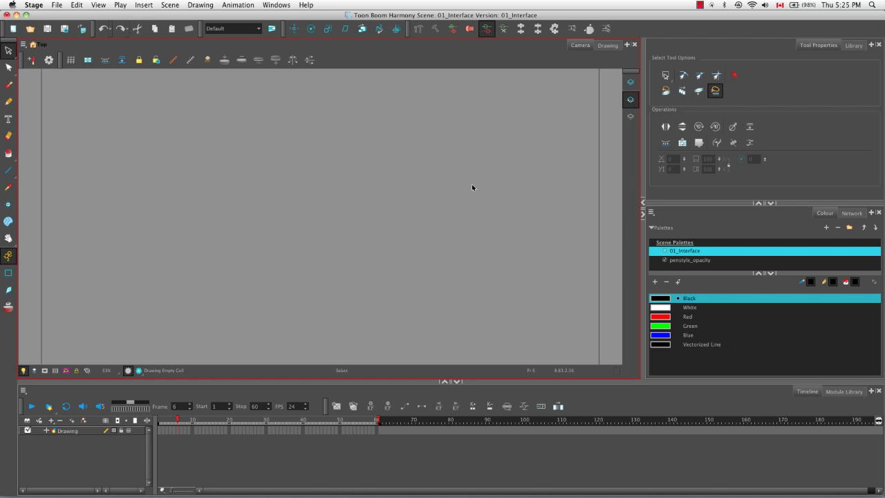
Rotate the Camera view counter-clockwise, pan it to the frame's upper-left corner, and zoom in and out there
key("alt+super")
left_click_drag(473, 183, 460, 148)
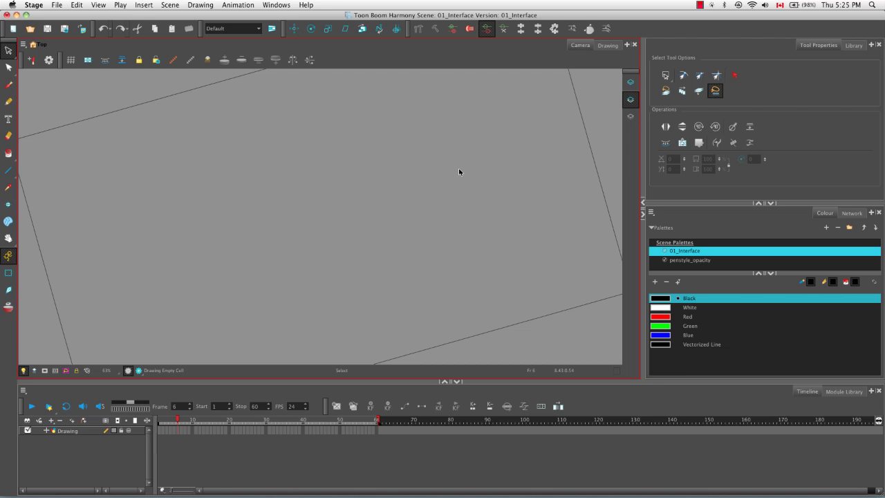
key("space")
left_click_drag(393, 170, 447, 228)
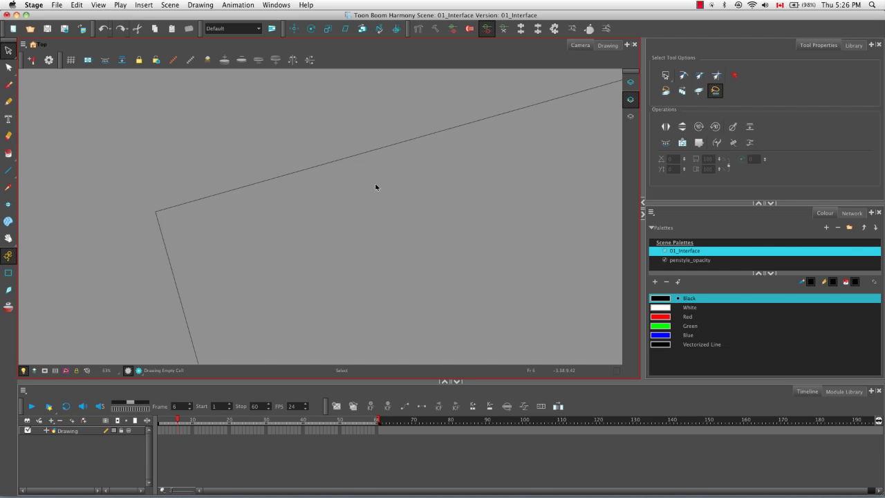
scroll(375, 187, "up", 3)
scroll(376, 186, "down", 5)
scroll(376, 187, "down", 2)
scroll(375, 187, "up", 2)
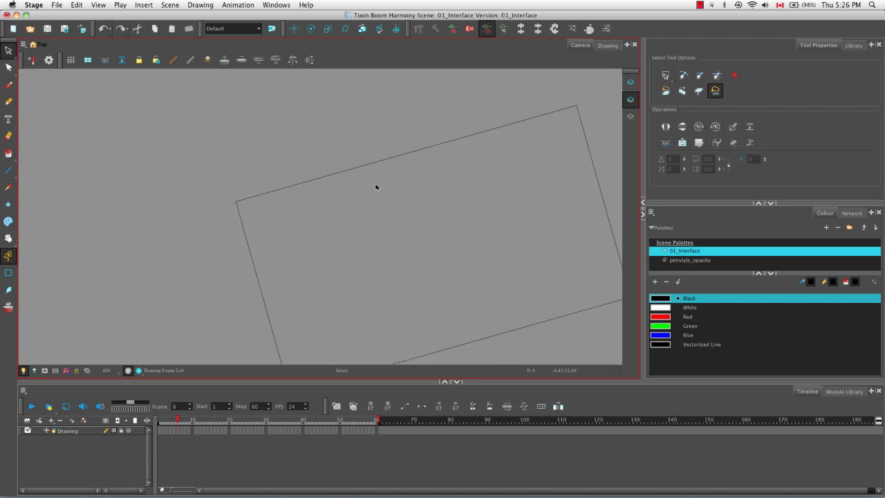
scroll(376, 187, "up", 2)
scroll(376, 187, "up", 2)
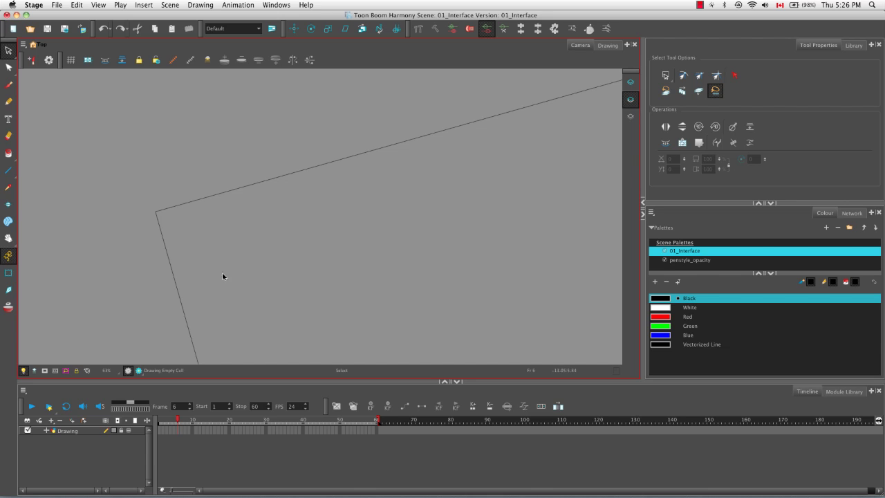
Reset the Camera view's rotation and its zoom and pan
left_click(99, 5)
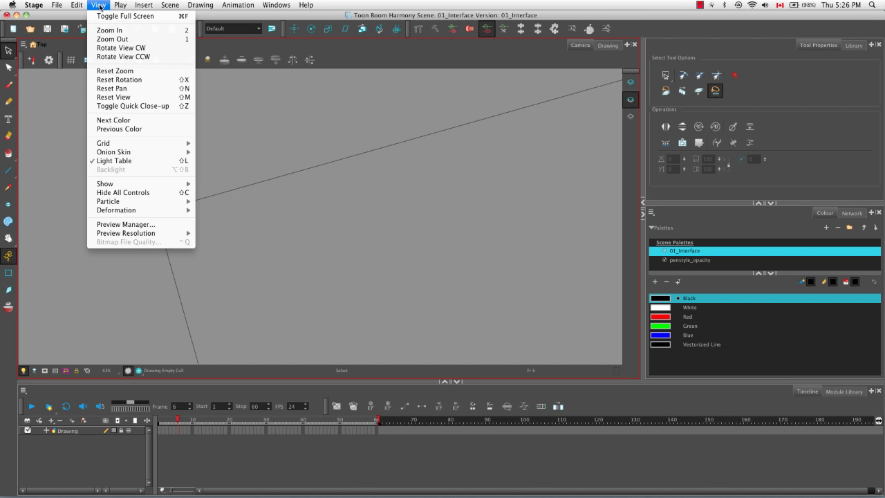
left_click(92, 81)
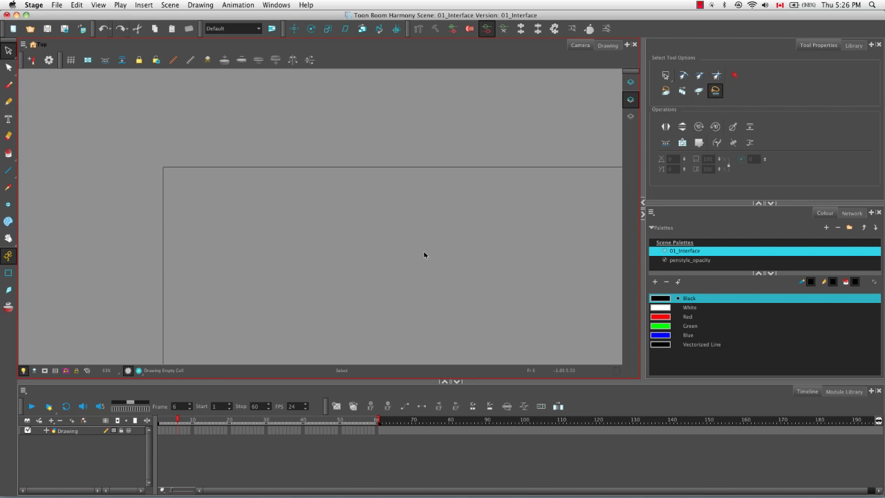
key("shift+m")
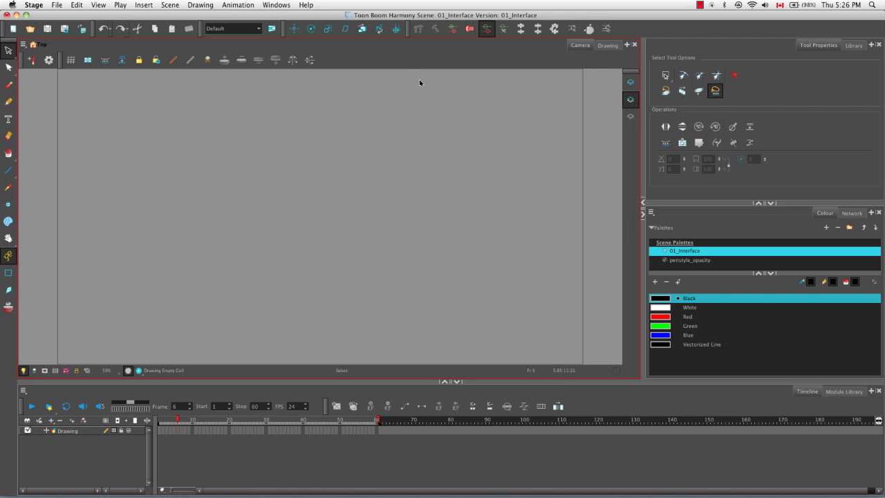
Switch to the Drawing view and try rotating its canvas
left_click(602, 46)
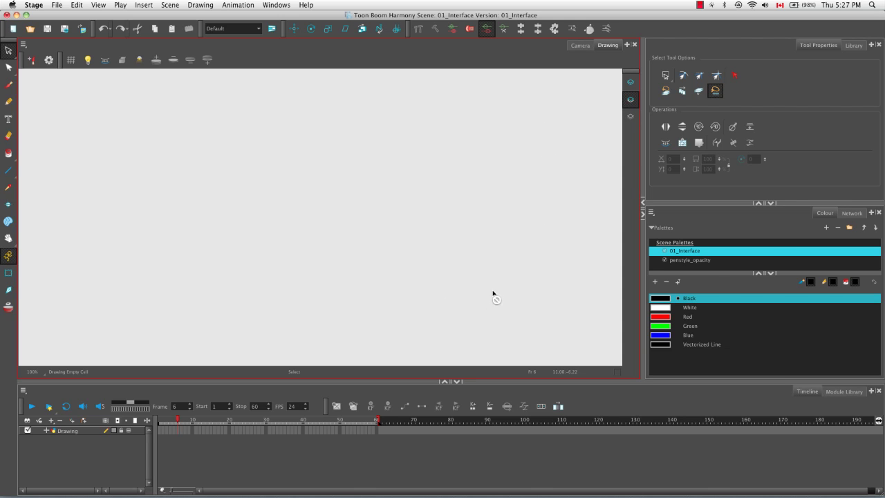
key("alt+super")
left_click_drag(482, 257, 486, 213)
Make the Timeline view active and zoom its frame scale in and out
left_click(271, 450)
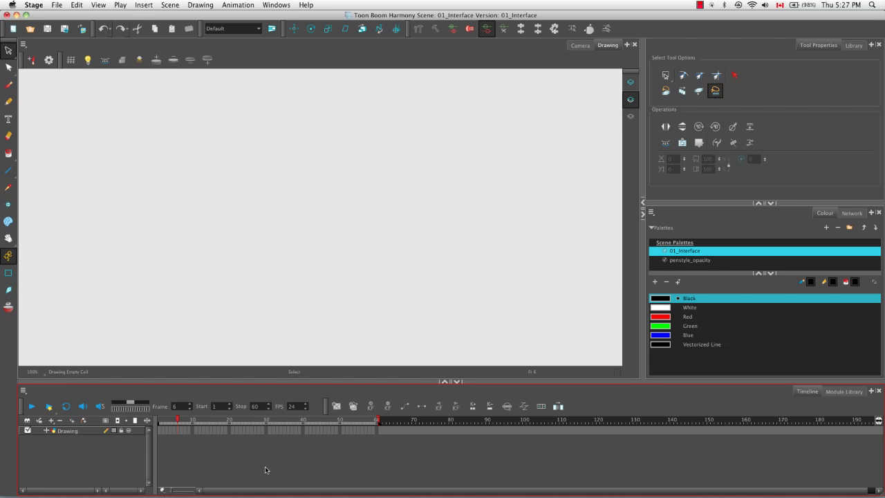
key("2")
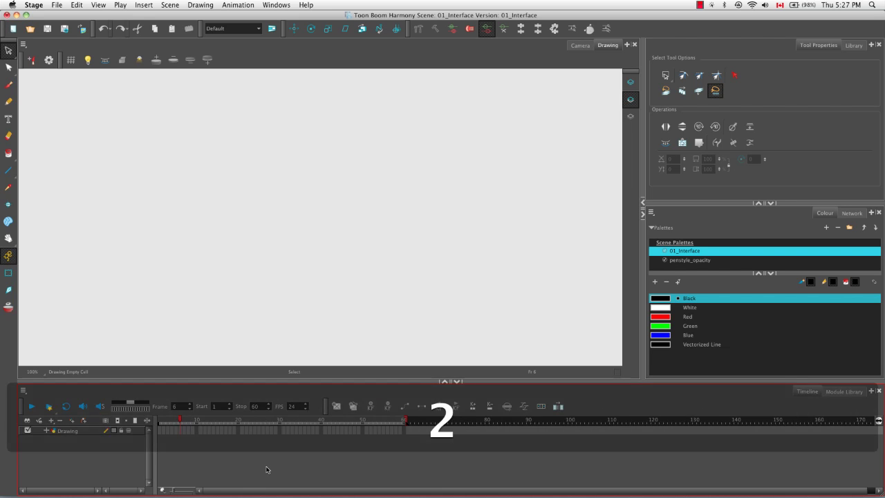
key("1")
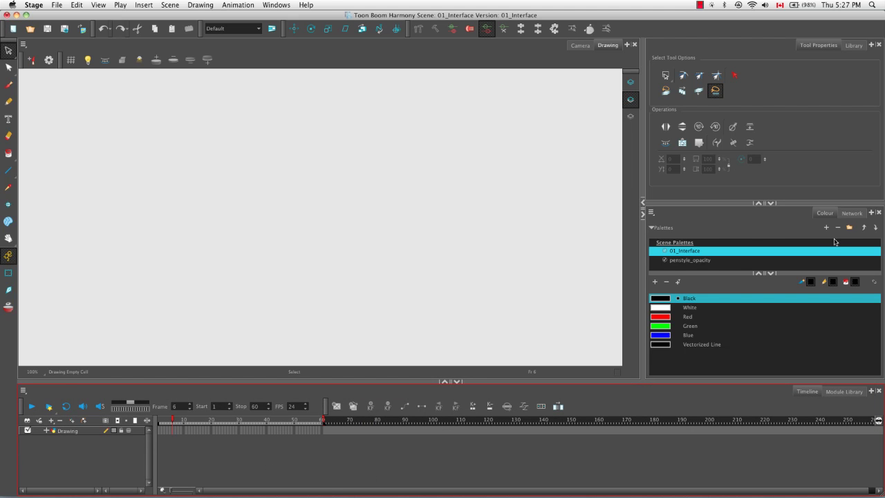
Show the Network view, zoom and pan around its nodes, and look through the view commands available for it
left_click(846, 220)
left_click(851, 213)
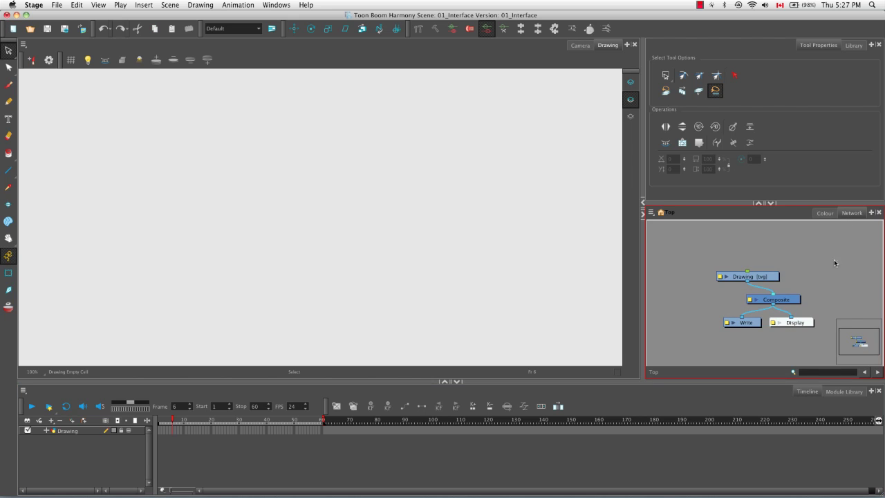
key("2")
key("1")
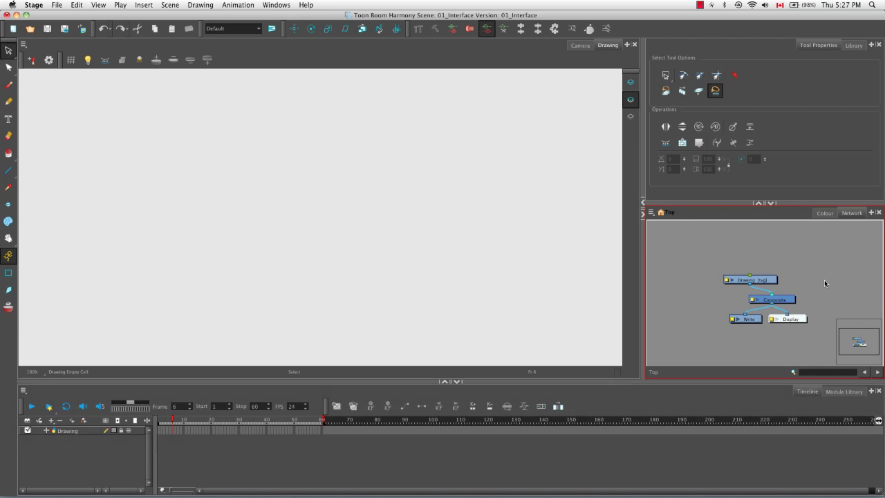
key("space")
left_click_drag(832, 270, 757, 302)
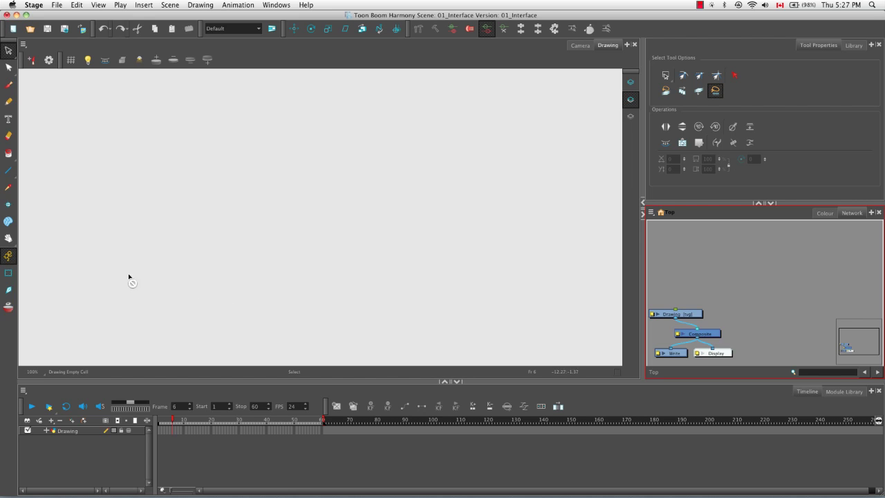
left_click(98, 4)
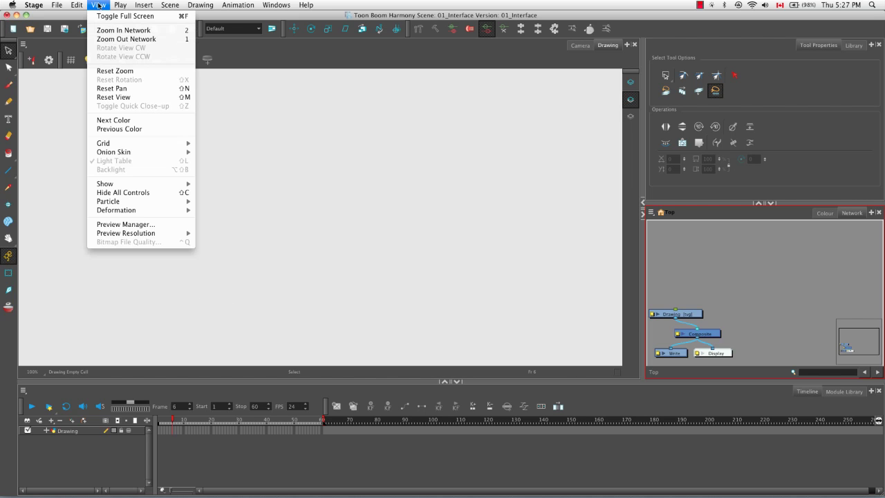
left_click(441, 220)
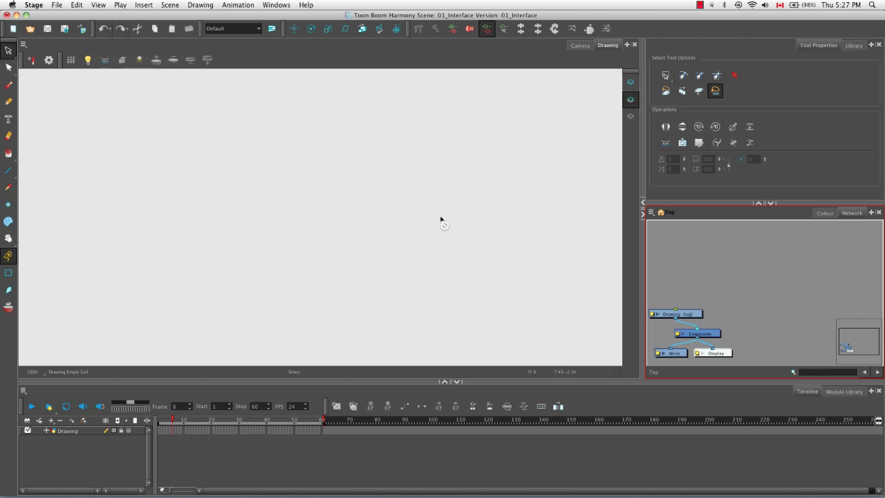